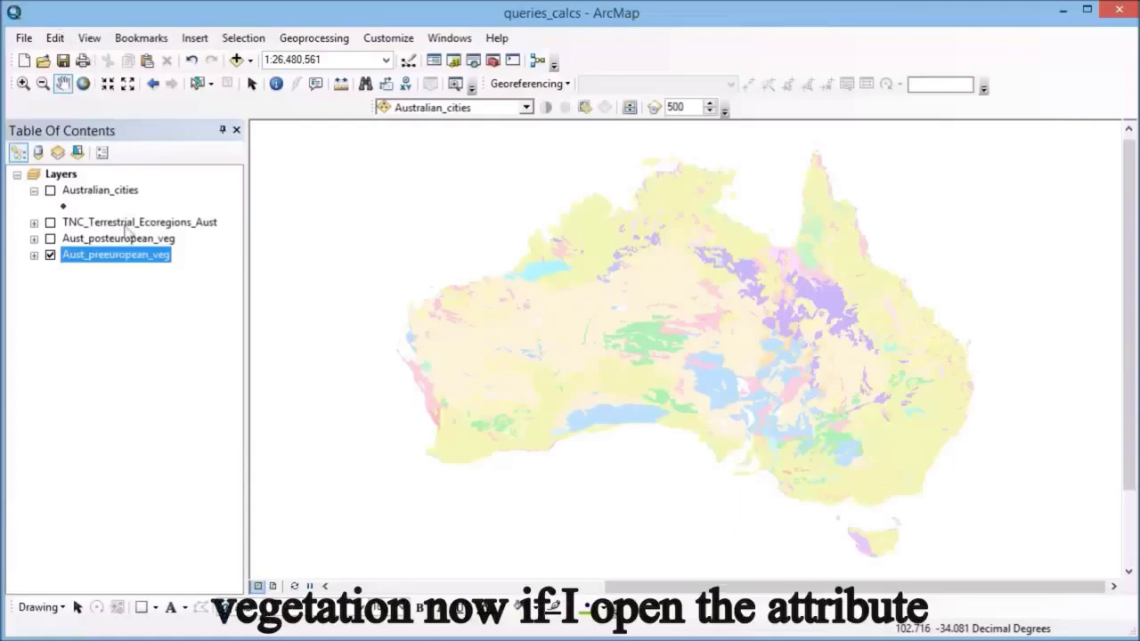
Open the Aust_preeuropean_veg attribute table and position it over the map's right side
{"action": "right_click", "coordinate": [128, 264]}
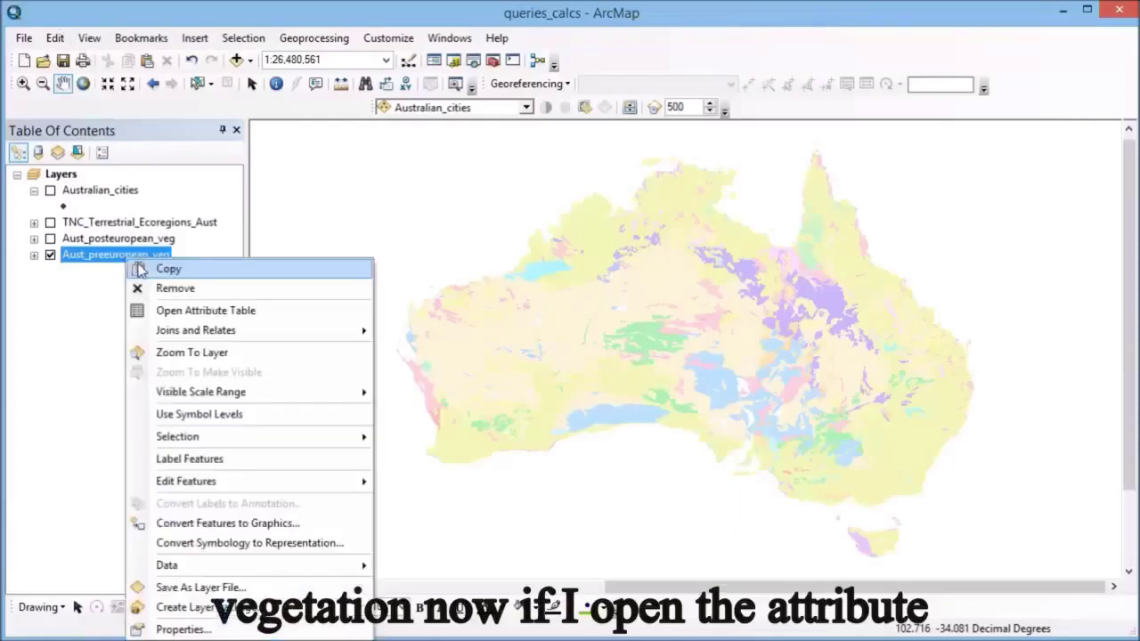
{"action": "left_click", "coordinate": [157, 311]}
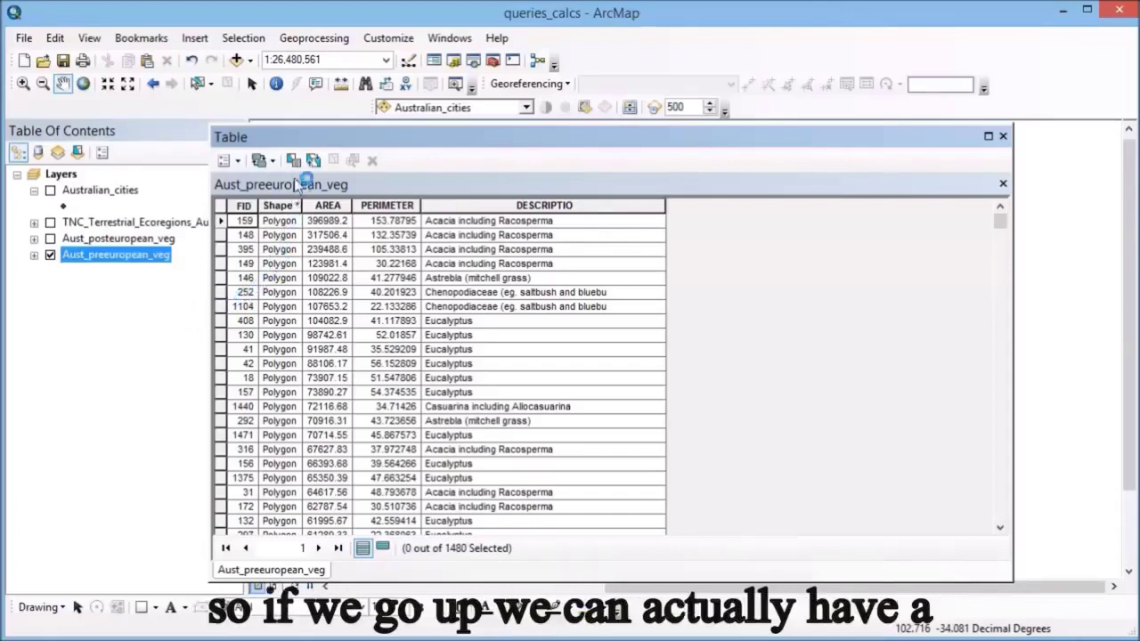
{"action": "left_click_drag", "start_coordinate": [297, 142], "coordinate": [481, 153]}
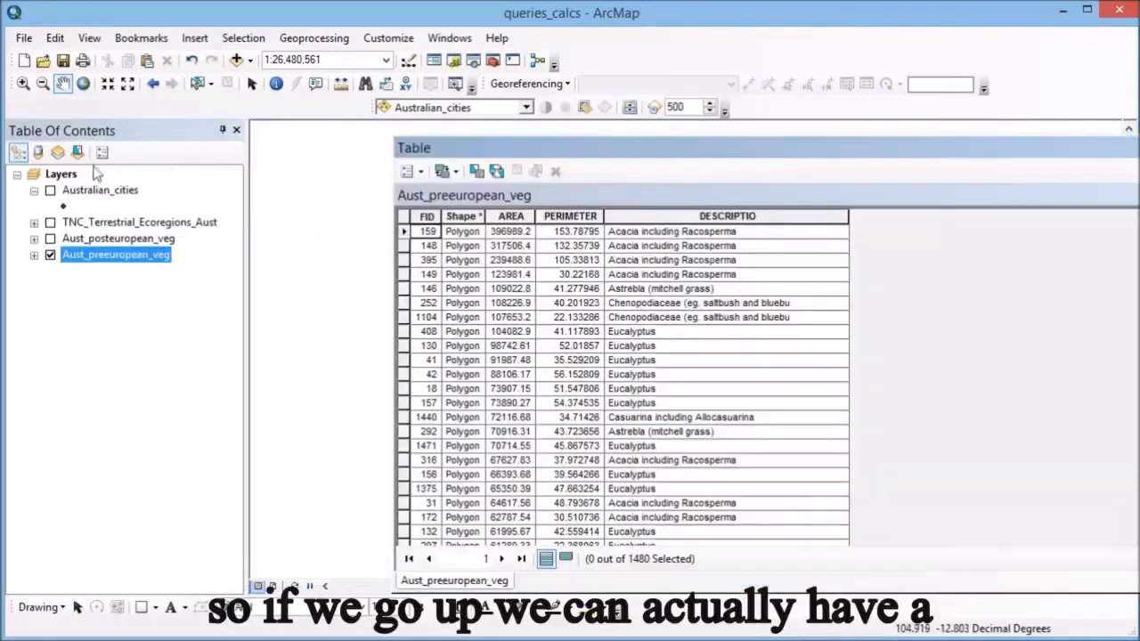
Check that the Layers data frame uses World_Cylindrical_Equal_Area, then move the table back left
{"action": "right_click", "coordinate": [59, 175]}
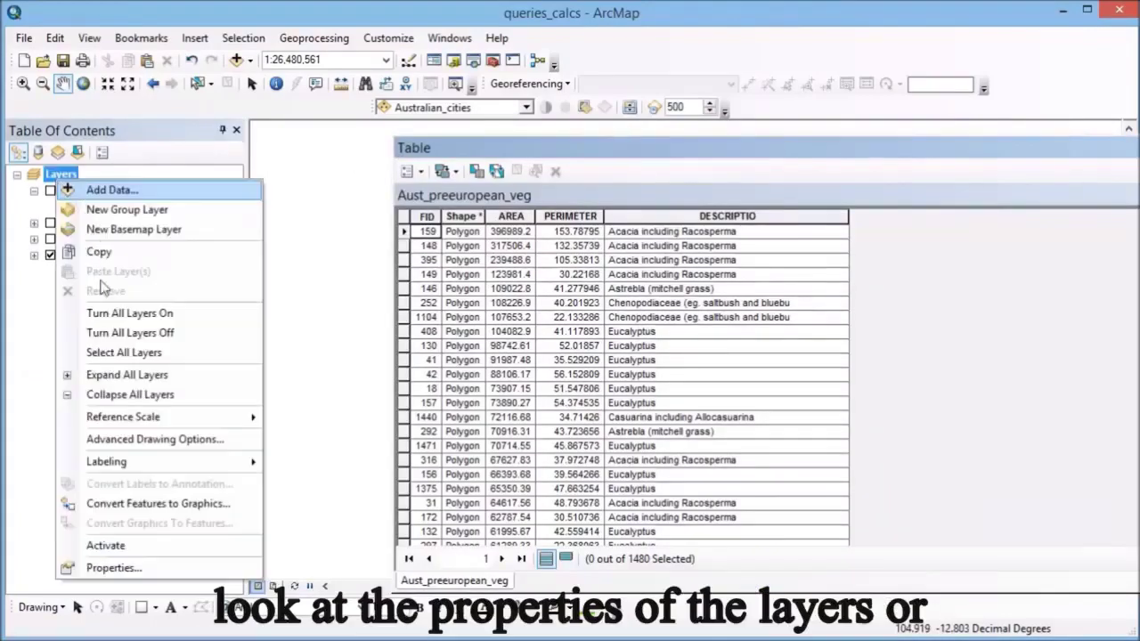
{"action": "left_click", "coordinate": [114, 568]}
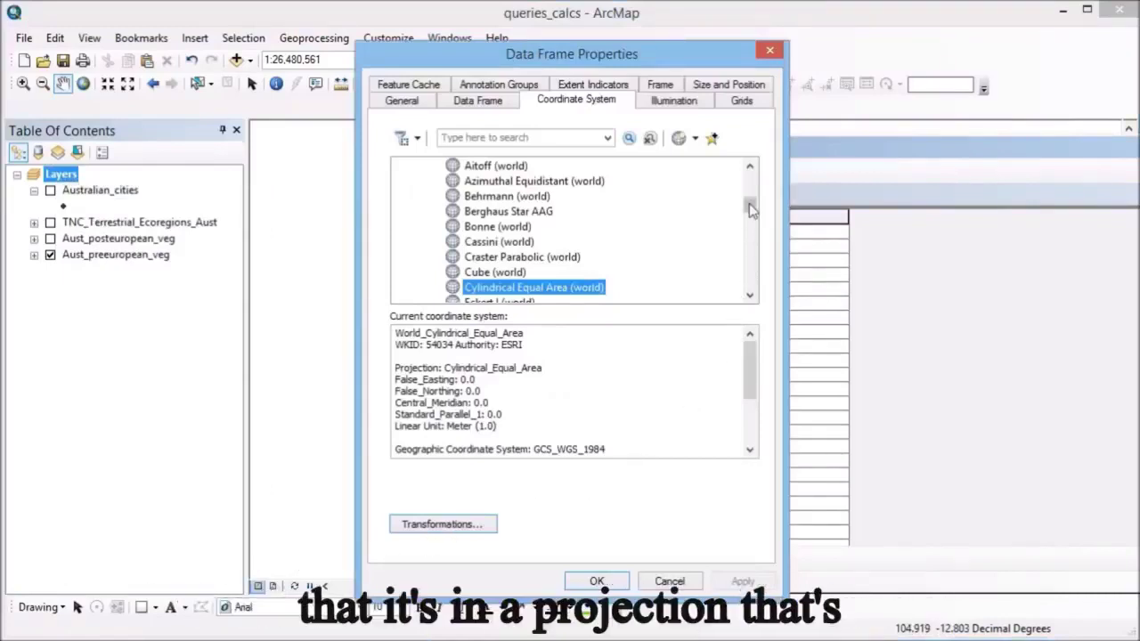
{"action": "mouse_move", "coordinate": [751, 209]}
{"action": "left_mouse_down"}
{"action": "mouse_move", "coordinate": [751, 188]}
{"action": "mouse_move", "coordinate": [752, 203]}
{"action": "left_mouse_up"}
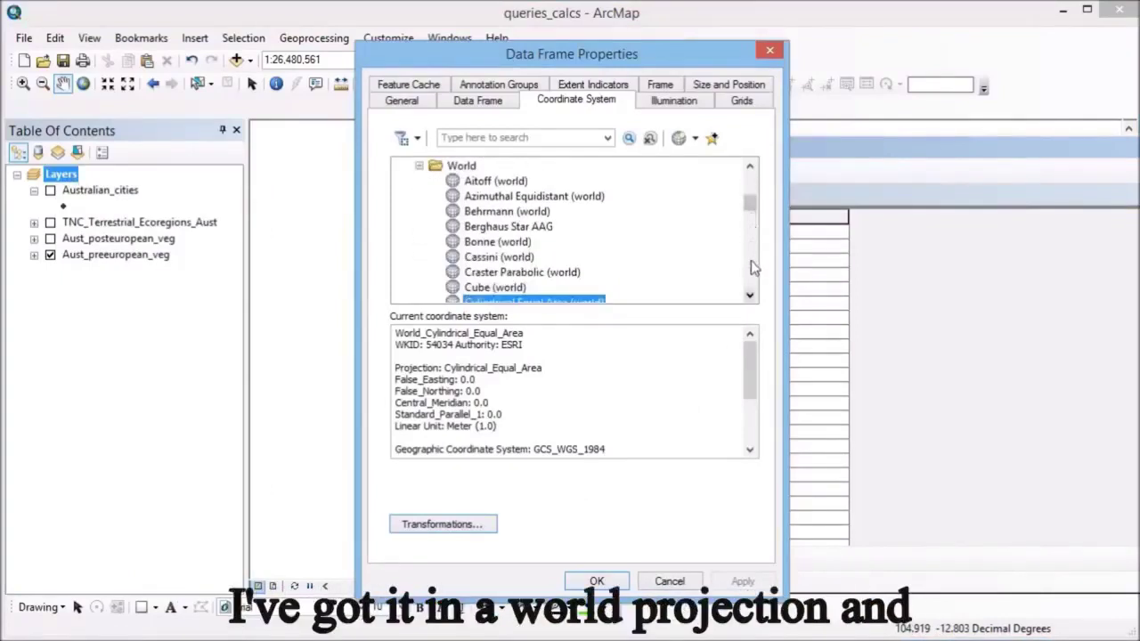
{"action": "scroll", "coordinate": [751, 295], "scroll_direction": "down", "scroll_amount": 1}
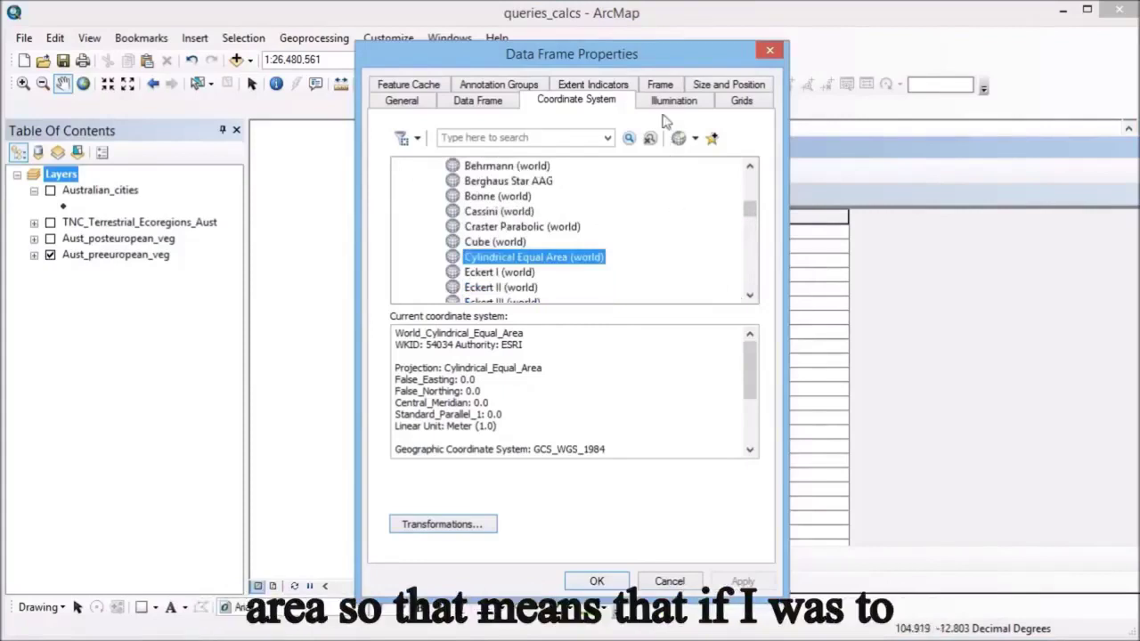
{"action": "key", "text": "Escape"}
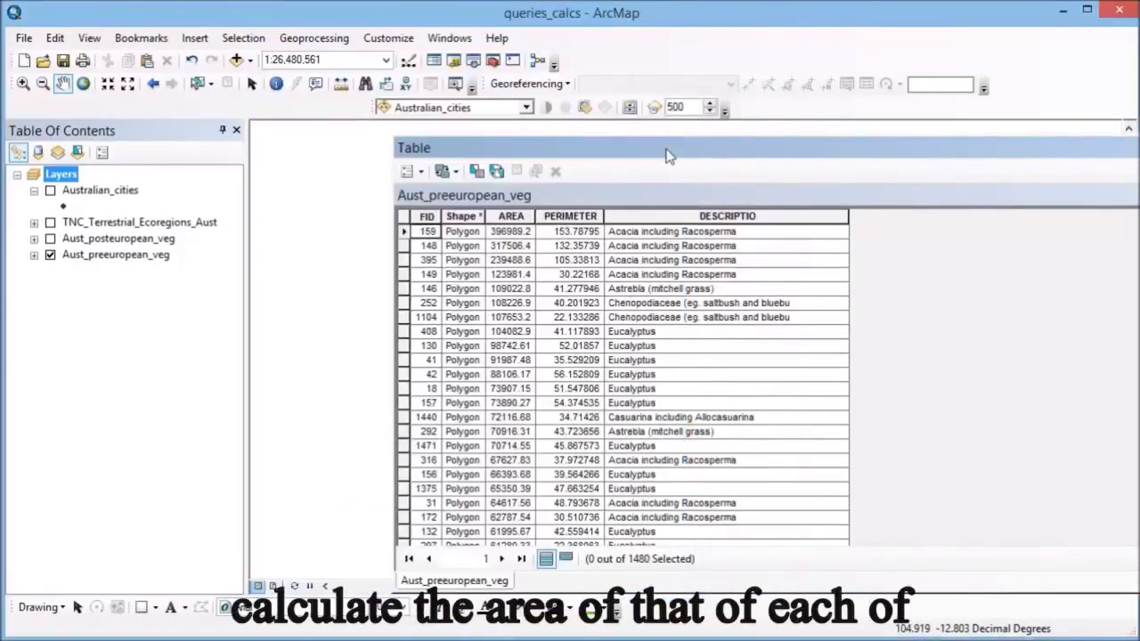
{"action": "left_click_drag", "start_coordinate": [668, 156], "coordinate": [403, 135]}
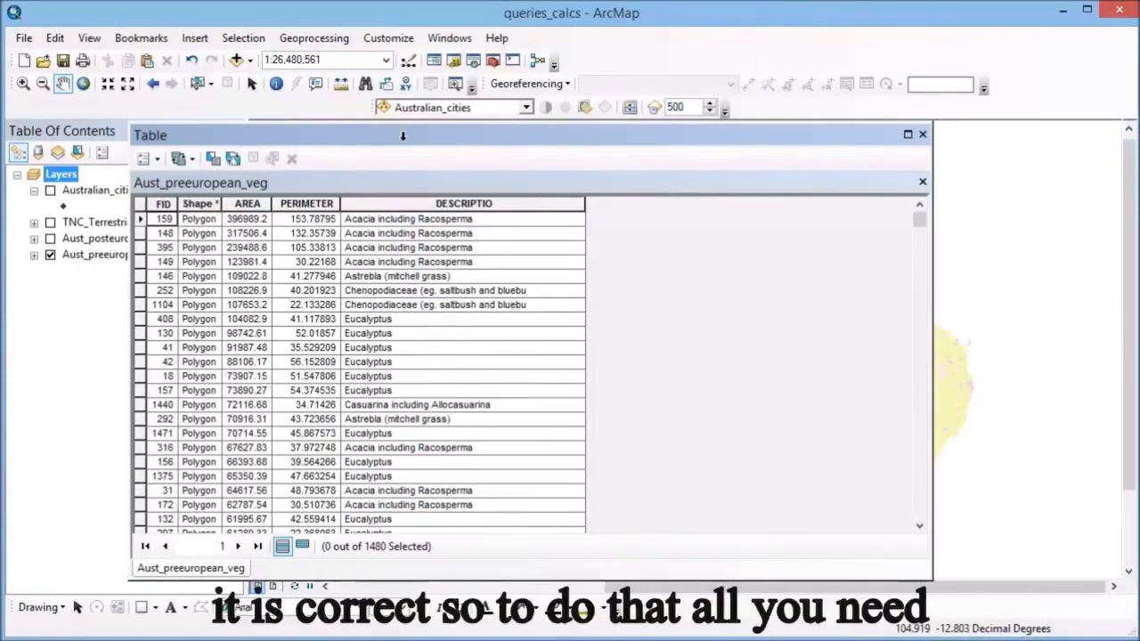
Calculate the AREA field from polygon geometry in square meters, outside an edit session
{"action": "right_click", "coordinate": [246, 204]}
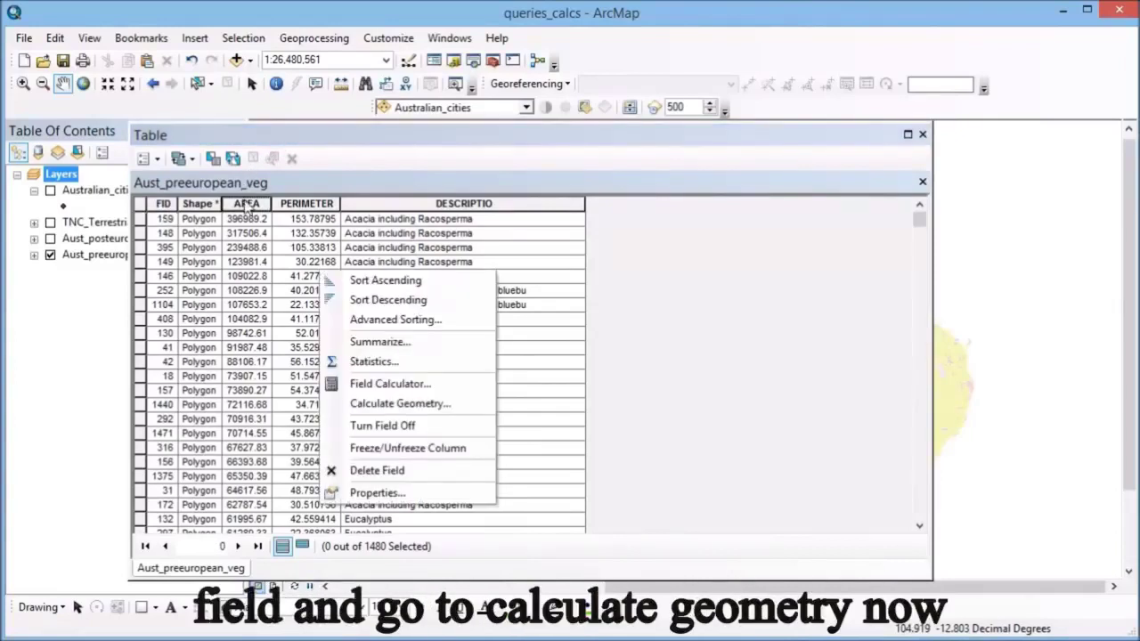
{"action": "left_click", "coordinate": [406, 405]}
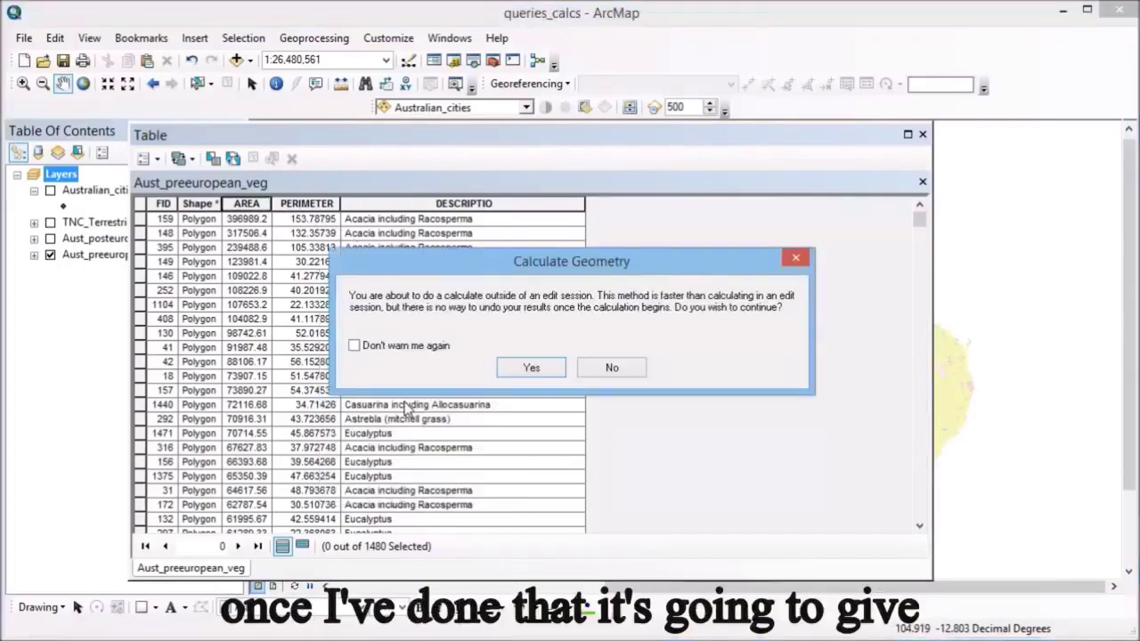
{"action": "left_click", "coordinate": [531, 368]}
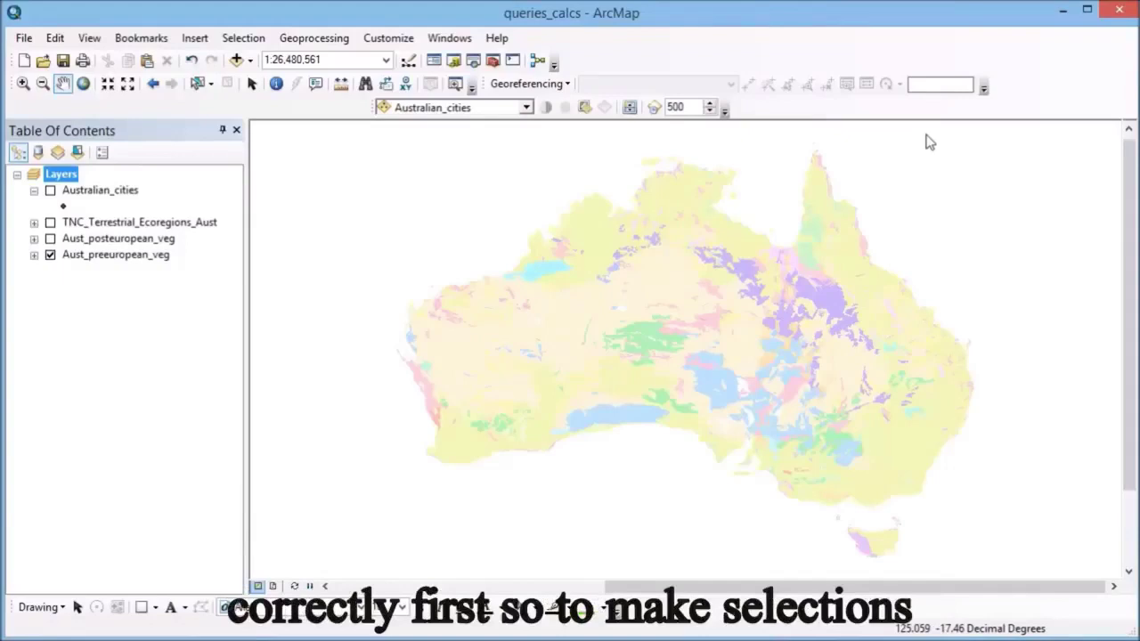
Reopen the attribute table and apply Select By Attributes with "AREA" > 50000, selecting 28 polygons
{"action": "right_click", "coordinate": [132, 258]}
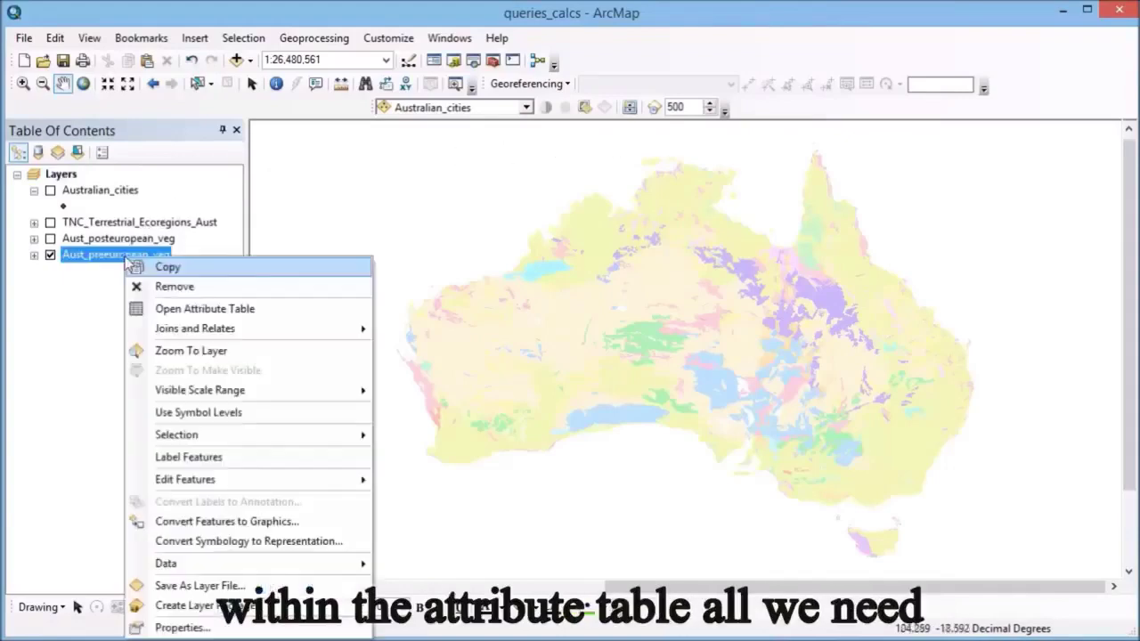
{"action": "left_click", "coordinate": [158, 308]}
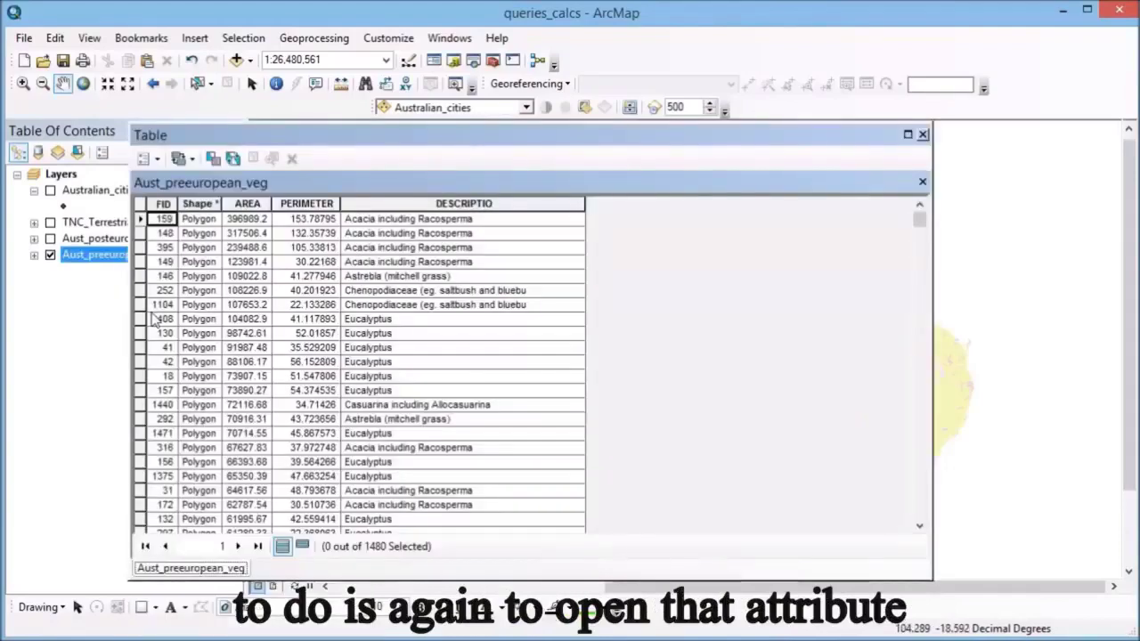
{"action": "left_click", "coordinate": [158, 160]}
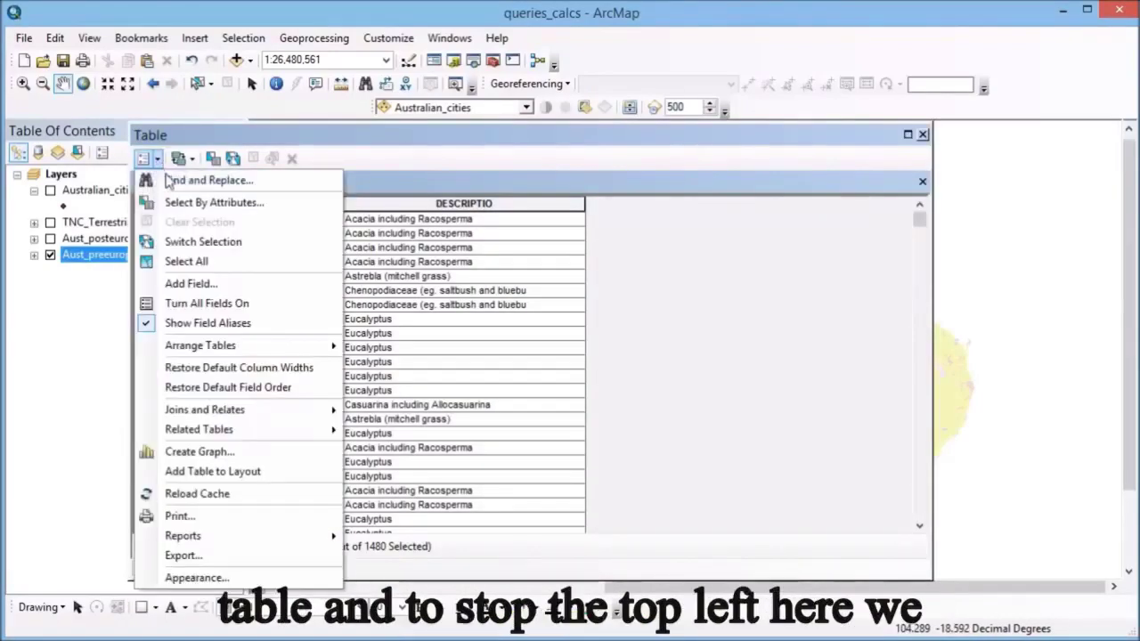
{"action": "left_click", "coordinate": [171, 203]}
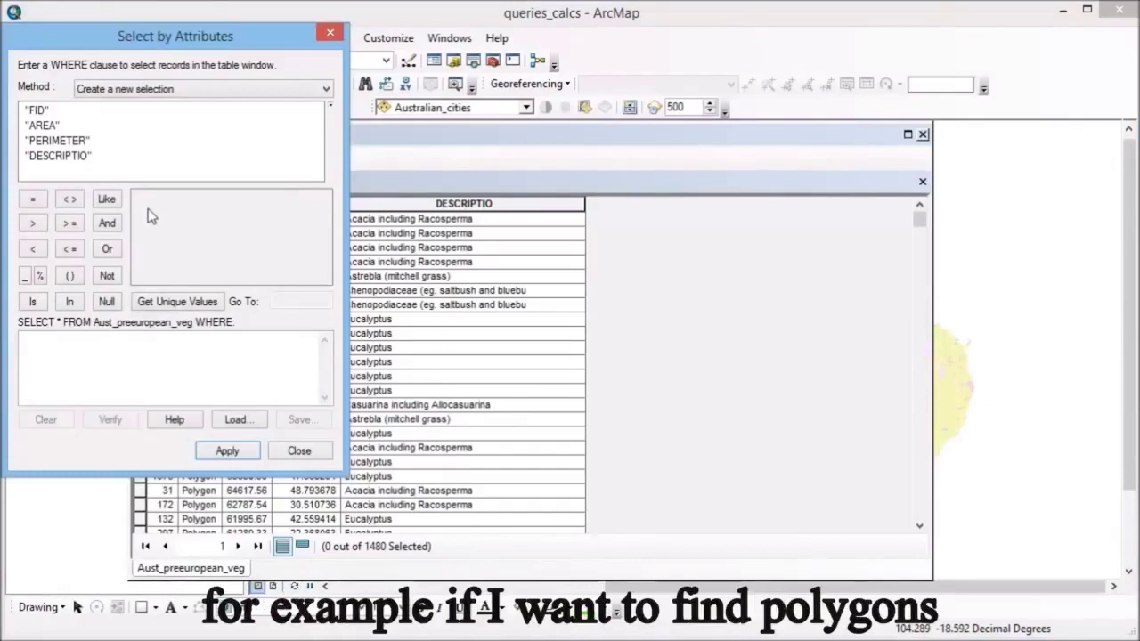
{"action": "double_click", "coordinate": [43, 125]}
{"action": "left_click", "coordinate": [33, 224]}
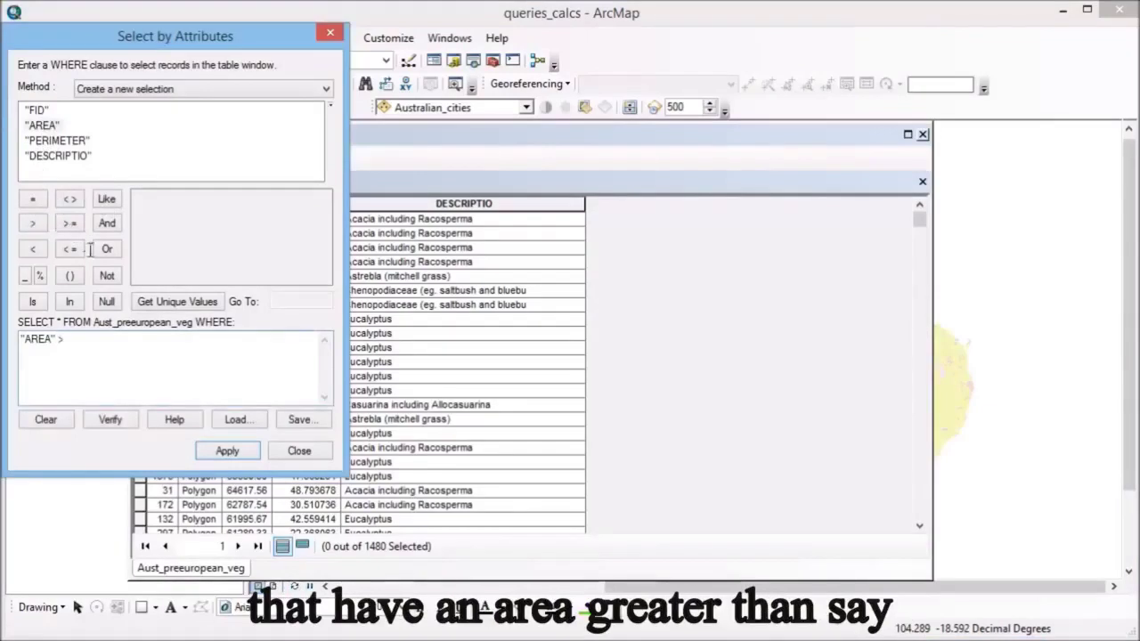
{"action": "type", "text": "50000"}
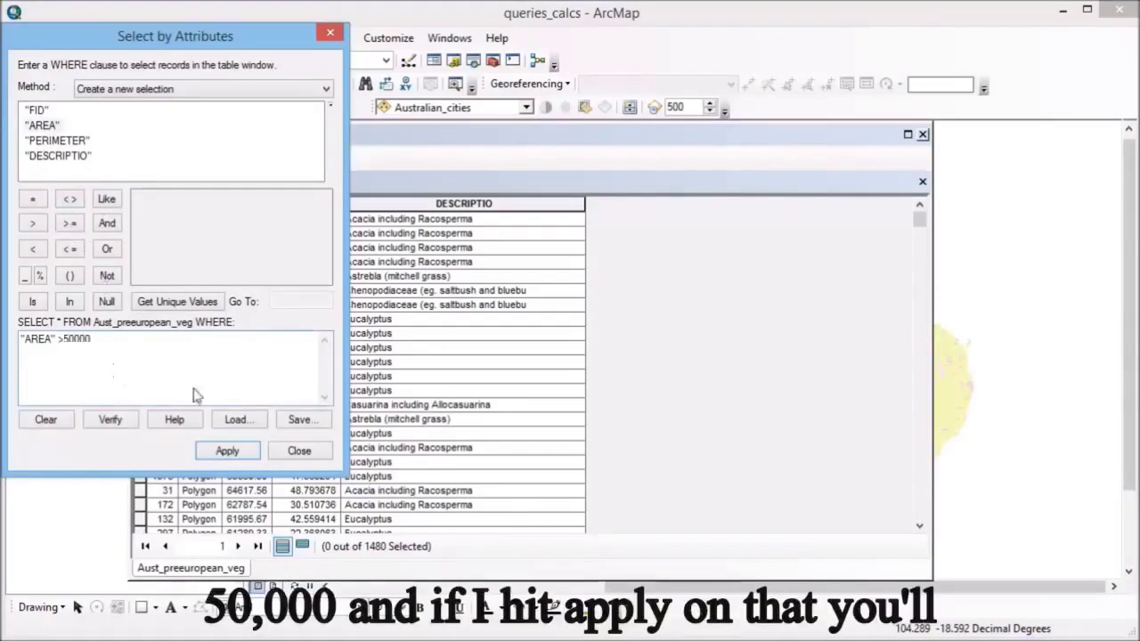
{"action": "left_click", "coordinate": [226, 452]}
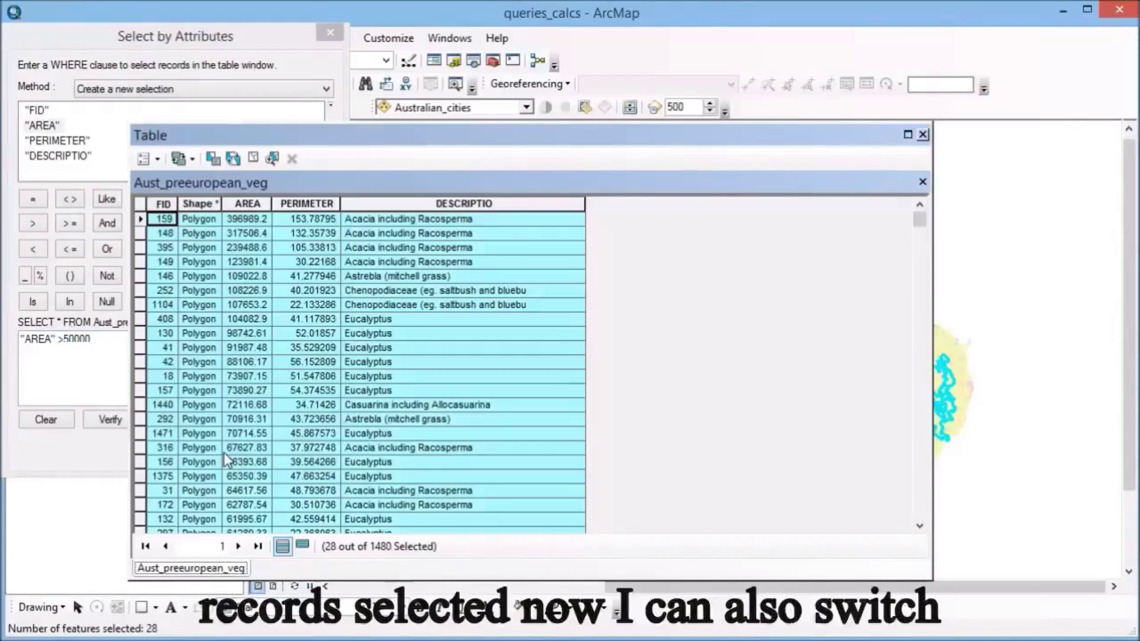
View only the 28 selected records, then return to listing all 1480 records
{"action": "left_click", "coordinate": [302, 546]}
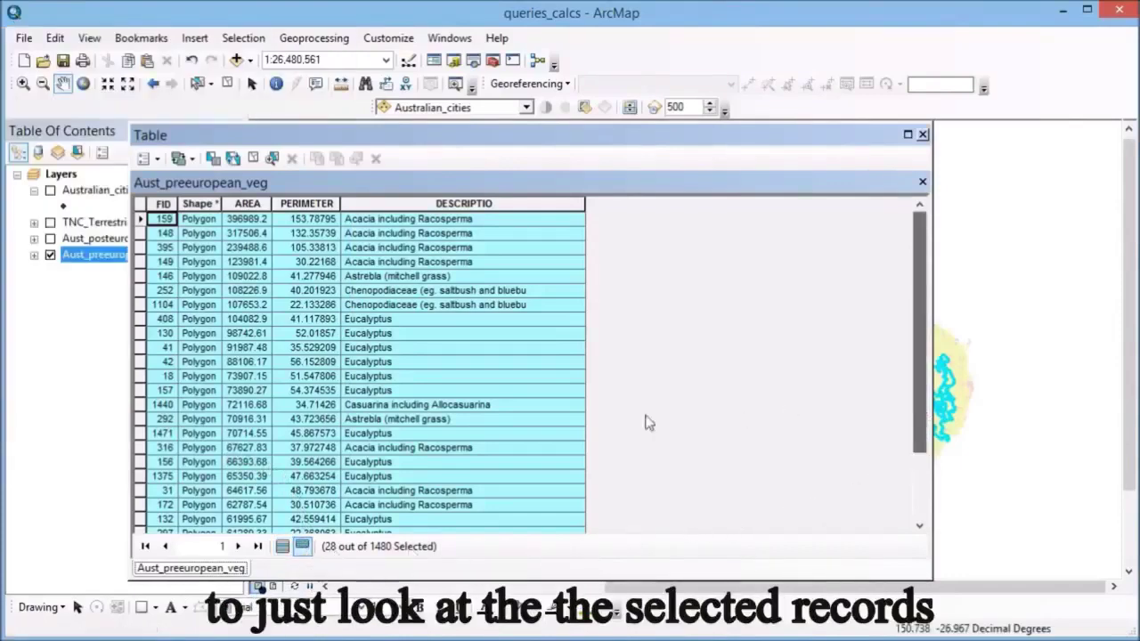
{"action": "left_click", "coordinate": [280, 547]}
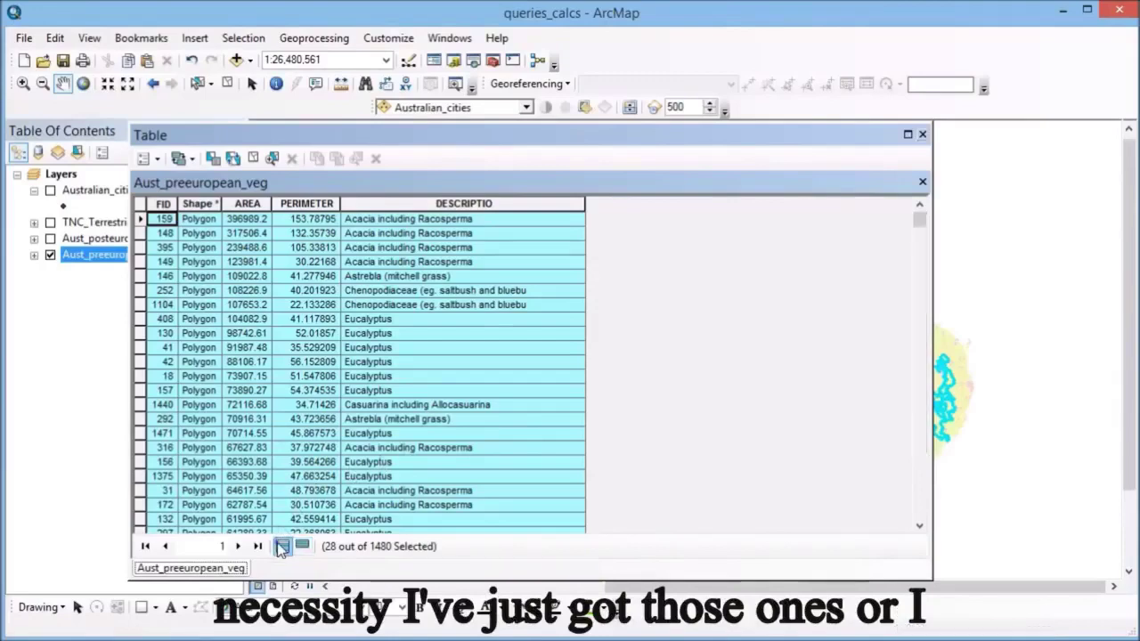
{"action": "left_click_drag", "start_coordinate": [921, 255], "coordinate": [922, 210]}
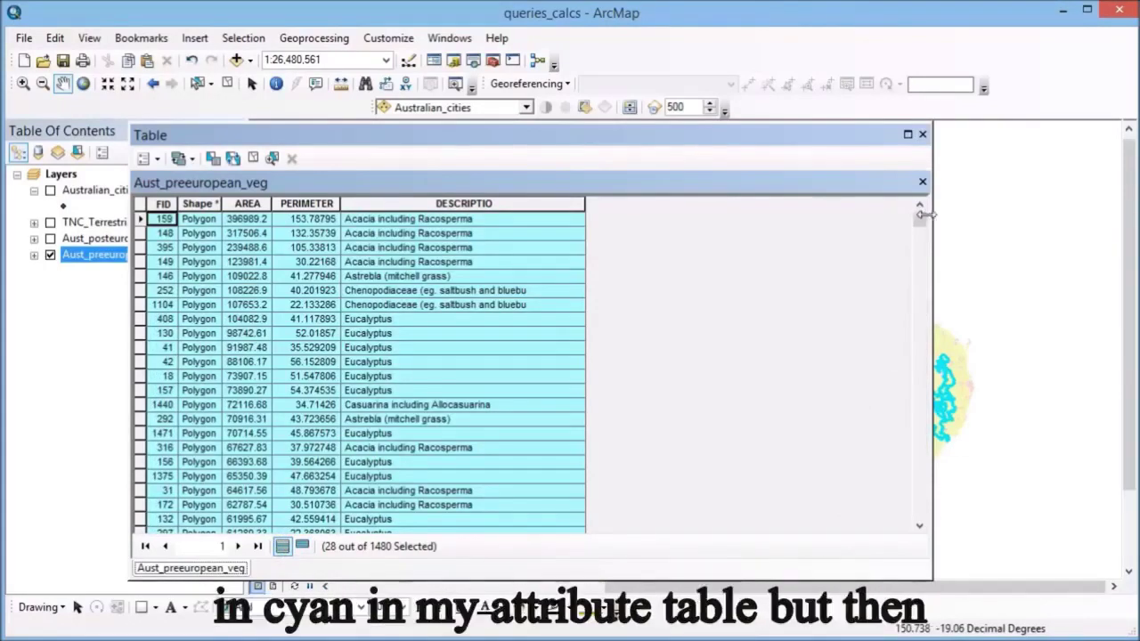
{"action": "left_click_drag", "start_coordinate": [929, 259], "coordinate": [613, 260]}
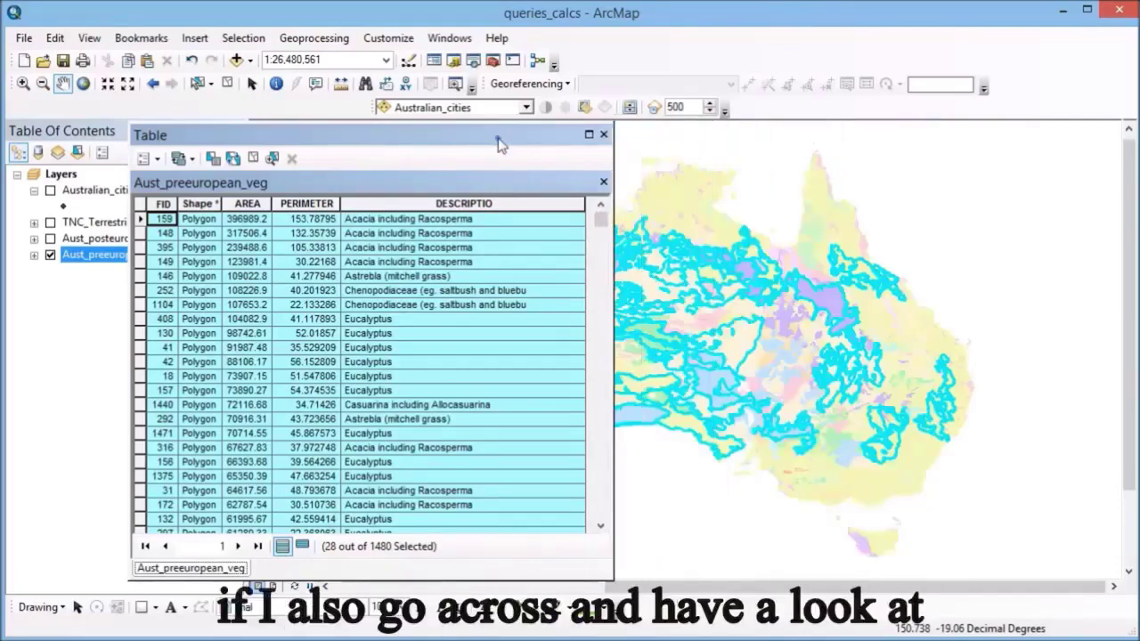
Move the table aside to uncover the map and clear the 28-record selection
{"action": "left_click_drag", "start_coordinate": [498, 145], "coordinate": [352, 145]}
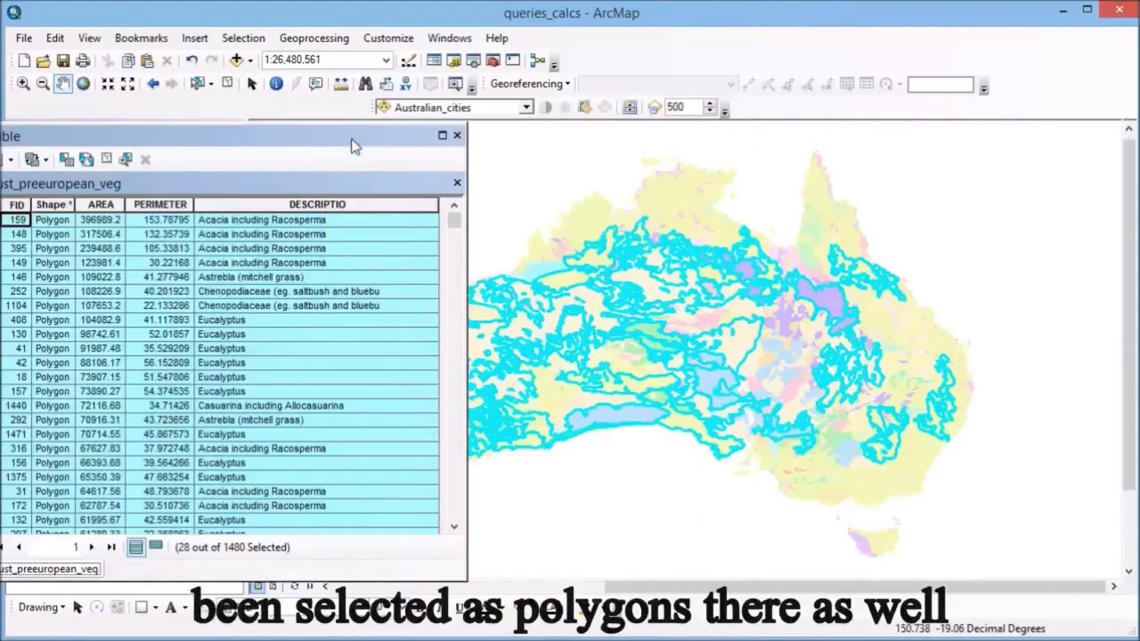
{"action": "left_click_drag", "start_coordinate": [354, 145], "coordinate": [764, 129]}
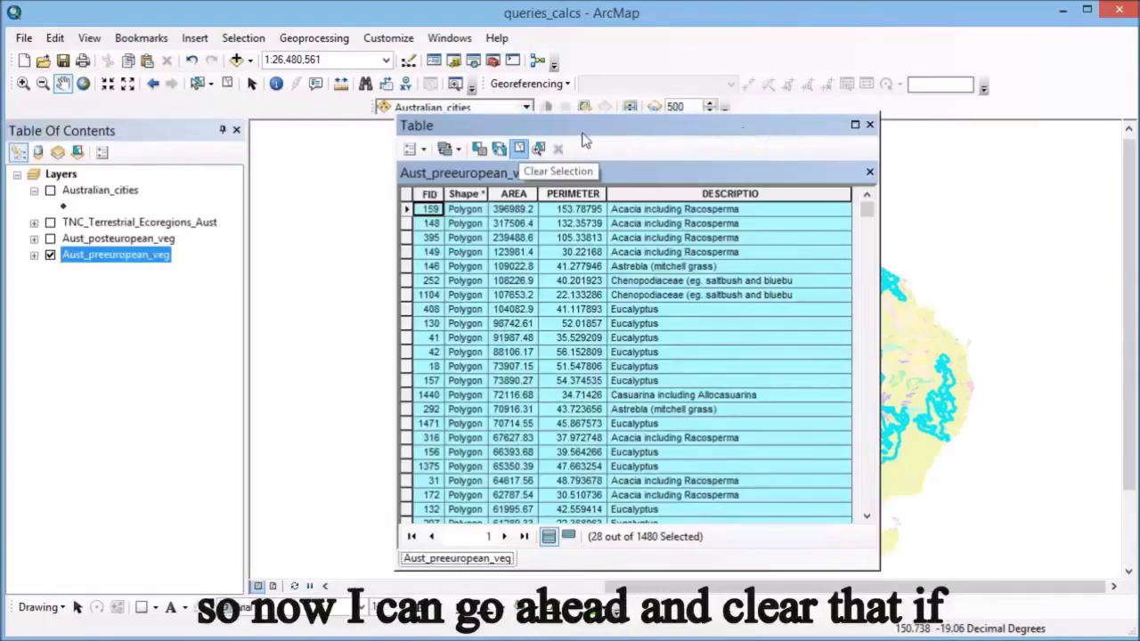
{"action": "left_click", "coordinate": [519, 148]}
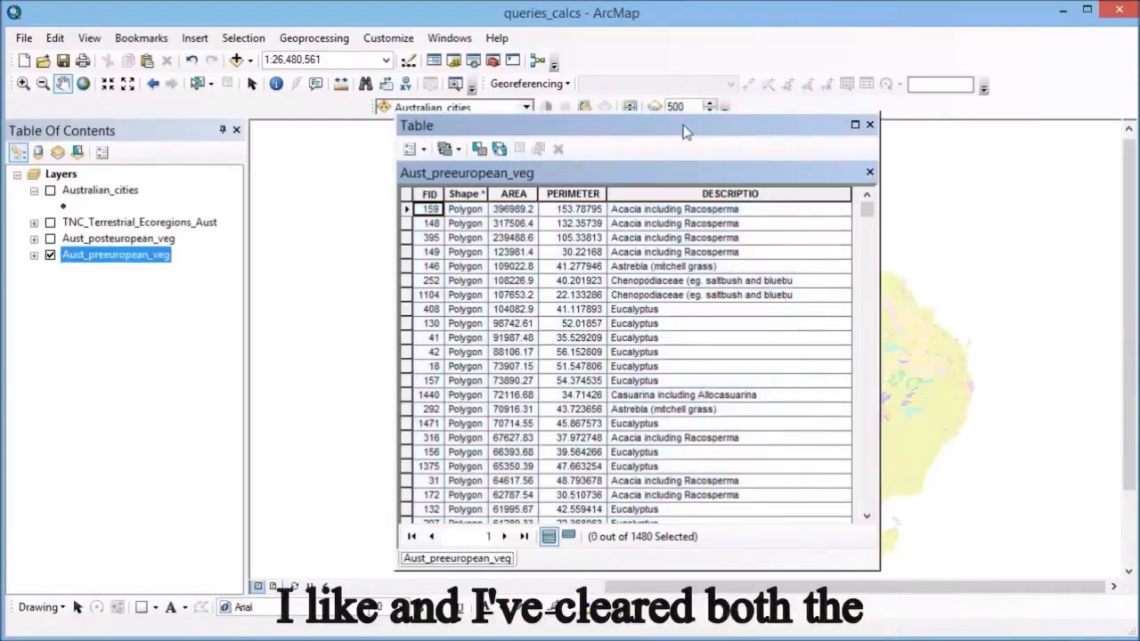
{"action": "left_click_drag", "start_coordinate": [686, 132], "coordinate": [347, 130]}
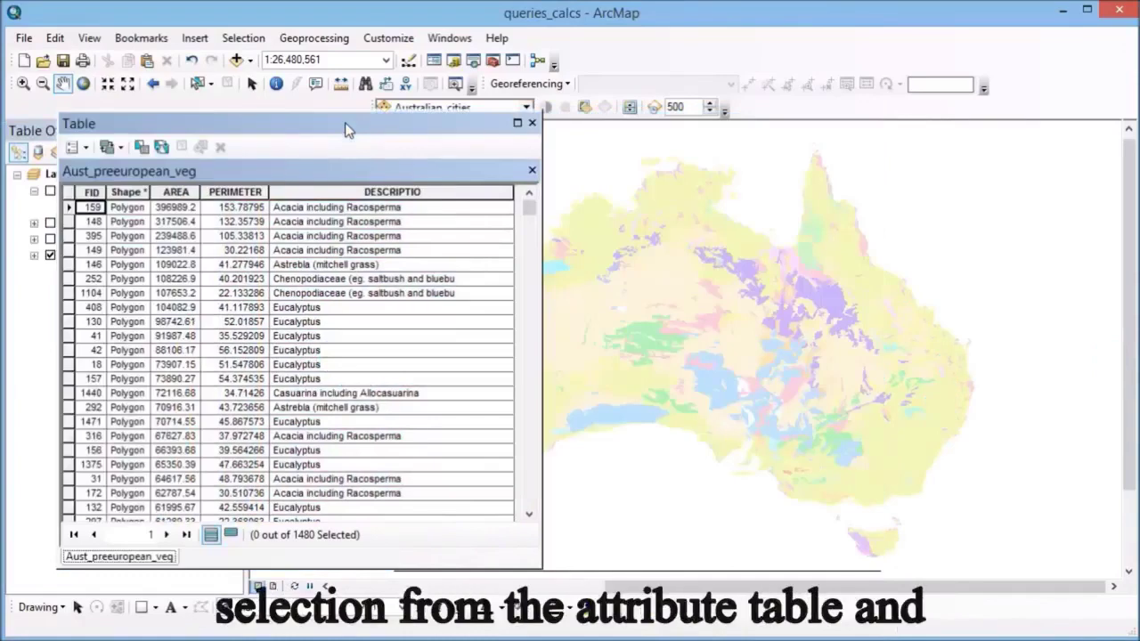
{"action": "left_click_drag", "start_coordinate": [348, 129], "coordinate": [528, 133]}
Reapply the "AREA" > 50000 query from Select By Attributes
{"action": "left_click", "coordinate": [265, 153]}
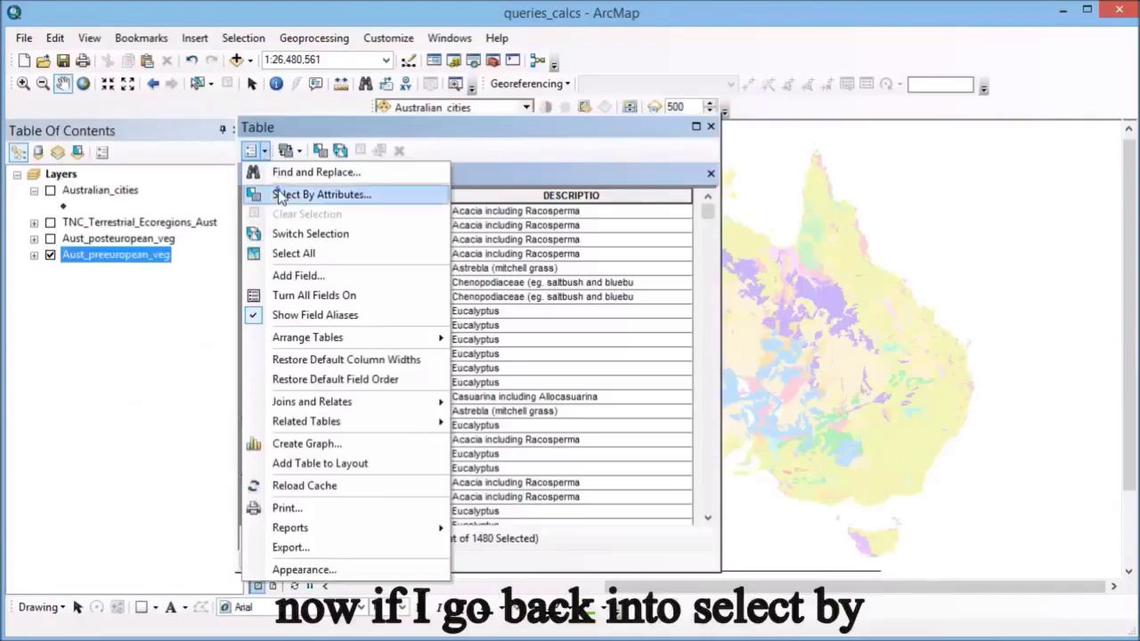
{"action": "left_click", "coordinate": [278, 192]}
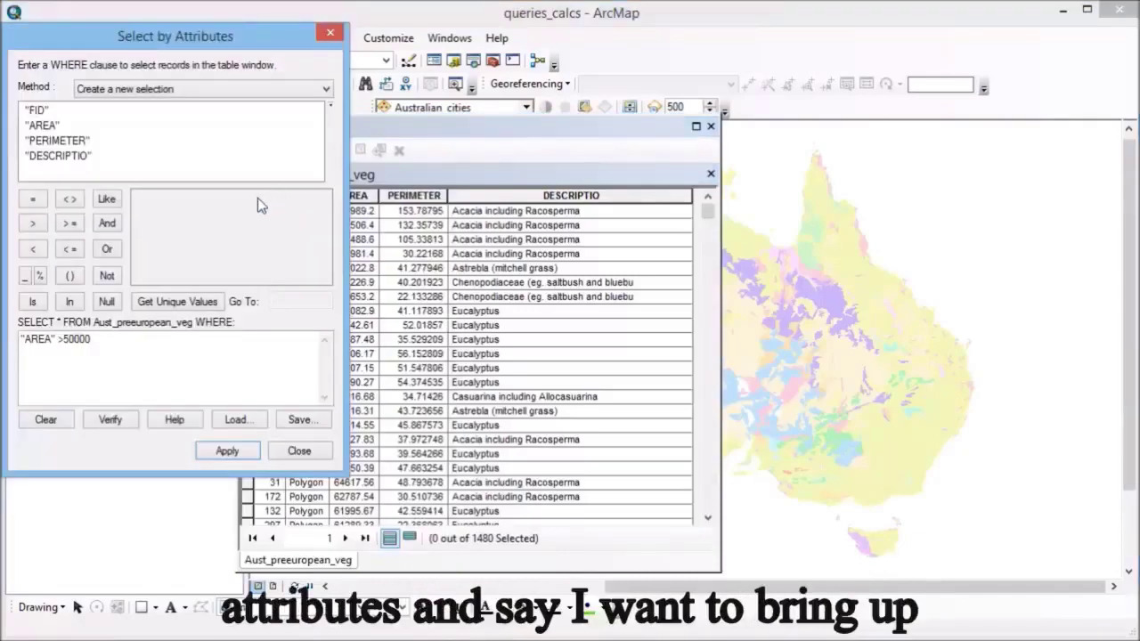
{"action": "left_click", "coordinate": [224, 452]}
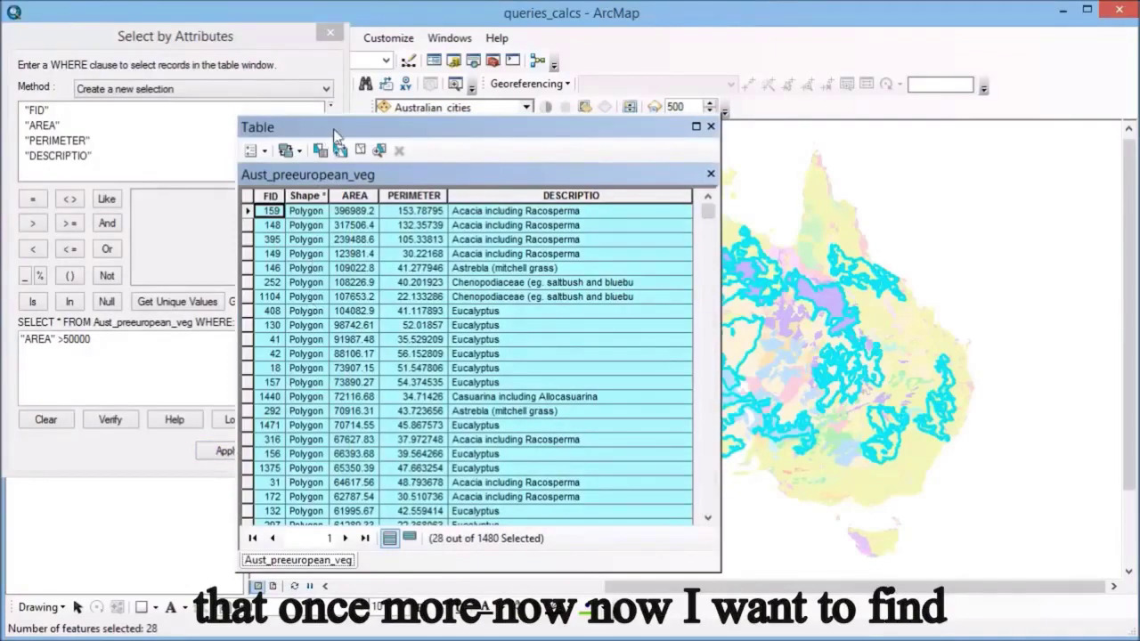
{"action": "left_click_drag", "start_coordinate": [319, 136], "coordinate": [485, 116]}
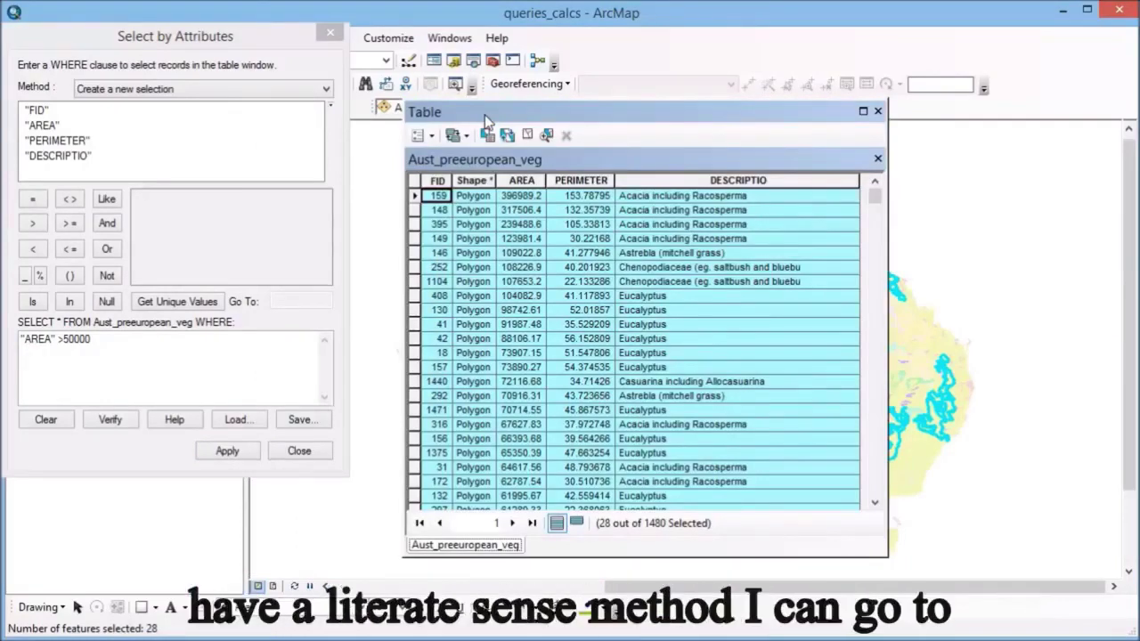
Set the method to Select from current selection and delete the old AREA expression
{"action": "left_click", "coordinate": [225, 89]}
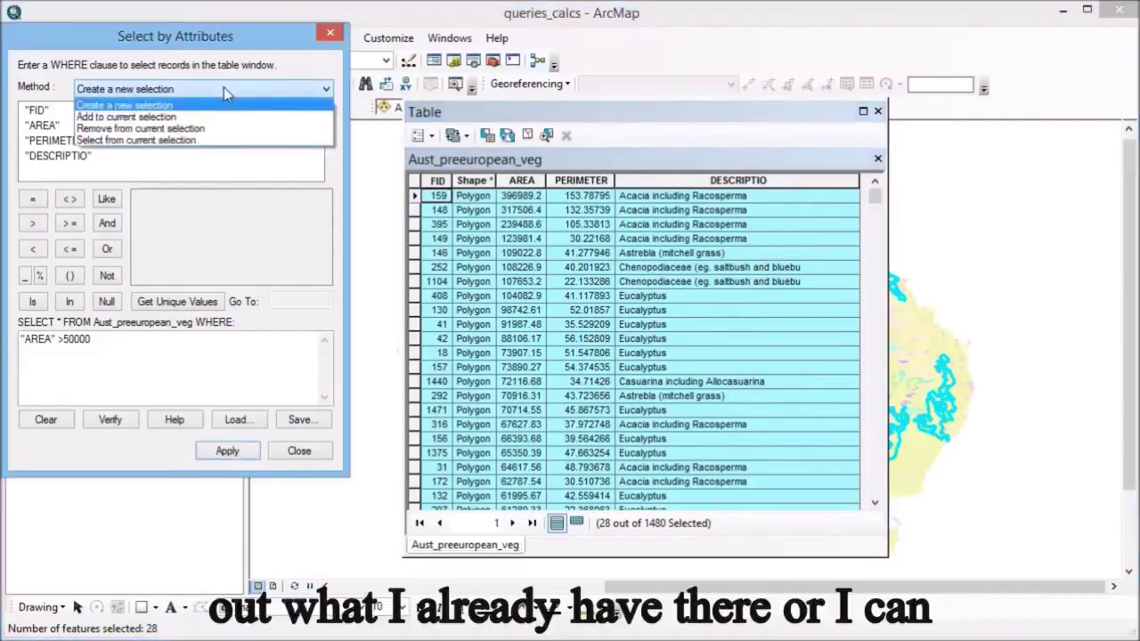
{"action": "left_click", "coordinate": [183, 140]}
{"action": "left_click_drag", "start_coordinate": [98, 340], "coordinate": [19, 340]}
{"action": "key", "text": "Delete"}
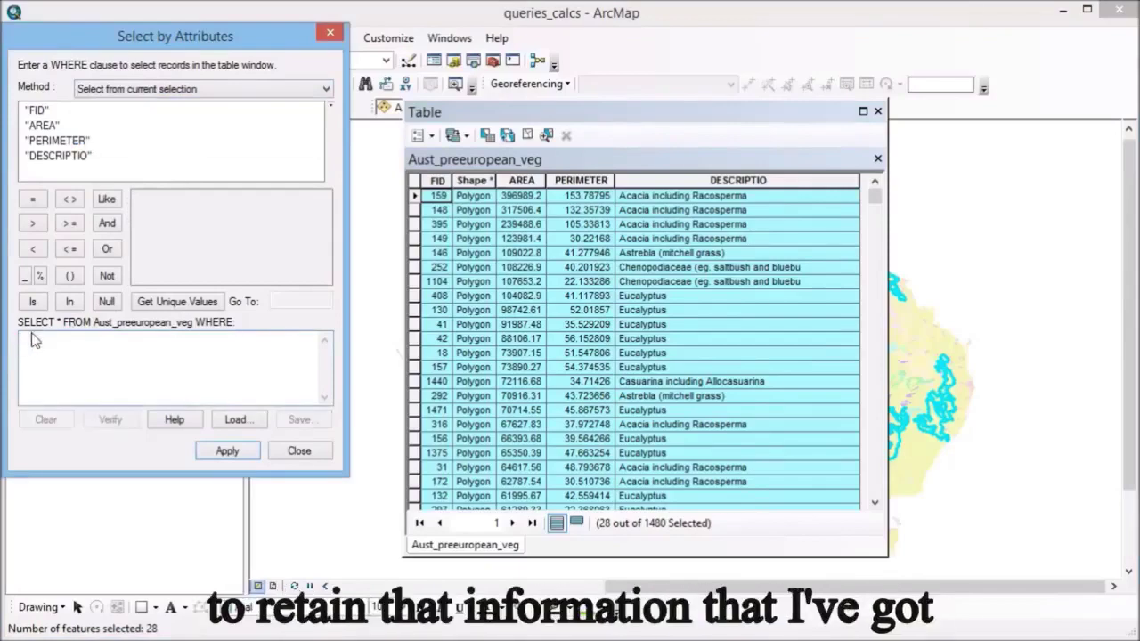
Apply "DESCRIPTIO" = 'Eucalyptus' using unique values, leaving 12 polygons selected
{"action": "double_click", "coordinate": [68, 158]}
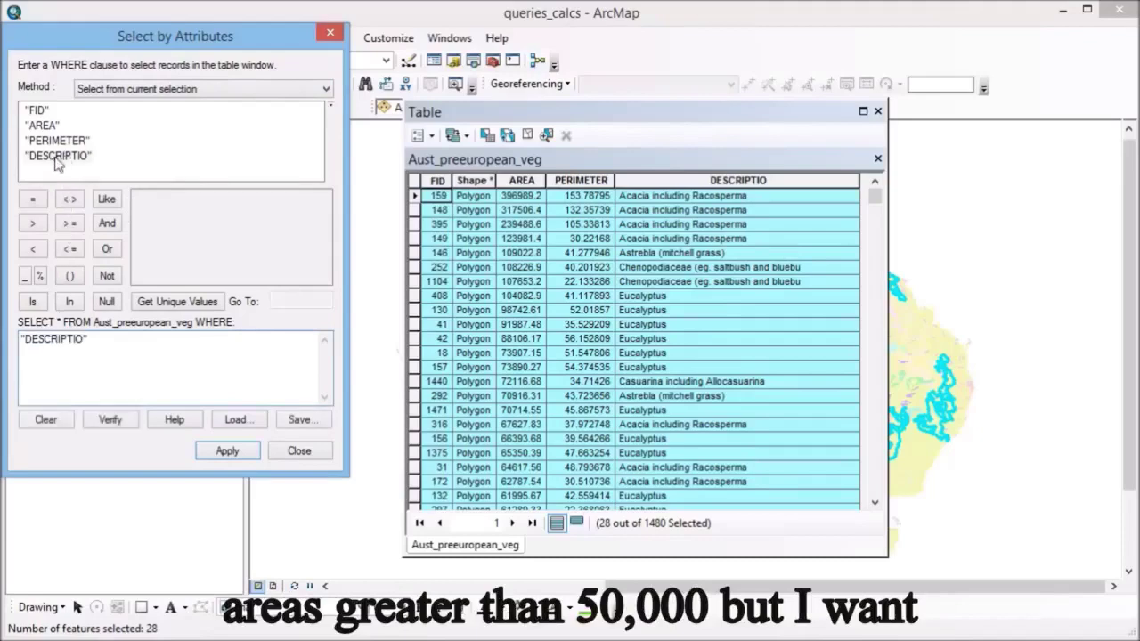
{"action": "left_click", "coordinate": [34, 199]}
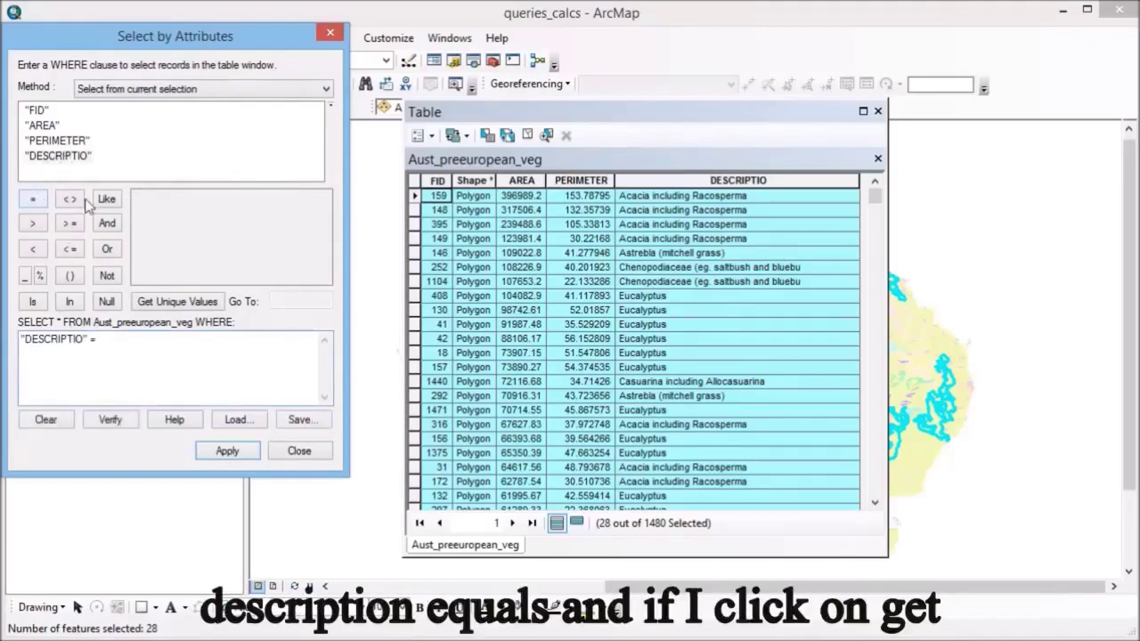
{"action": "left_click", "coordinate": [177, 301]}
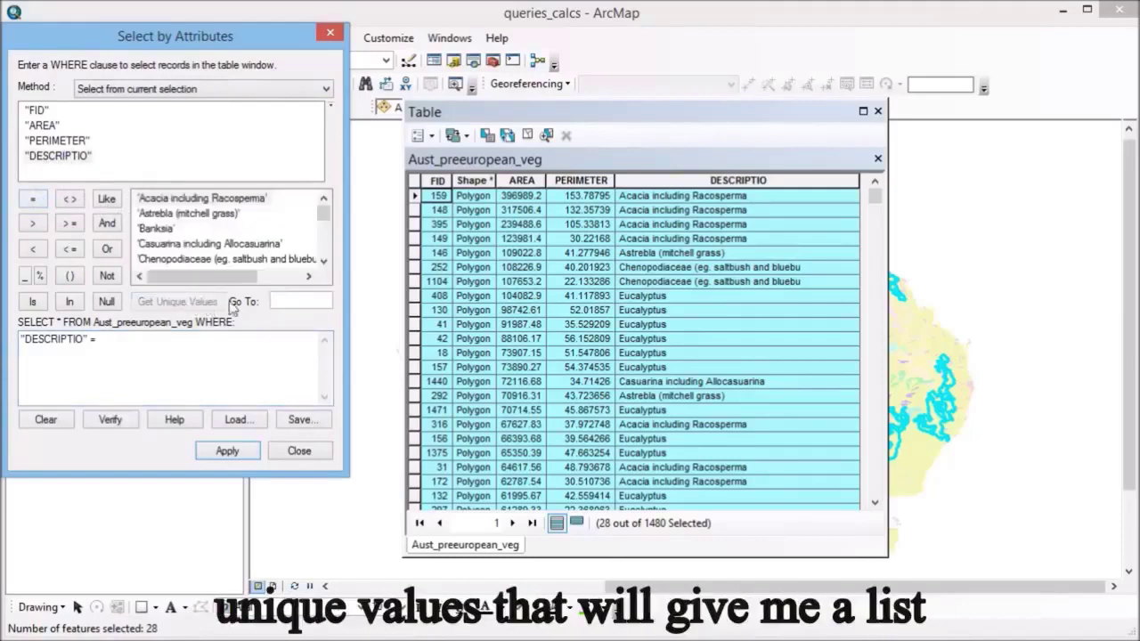
{"action": "left_click", "coordinate": [323, 263]}
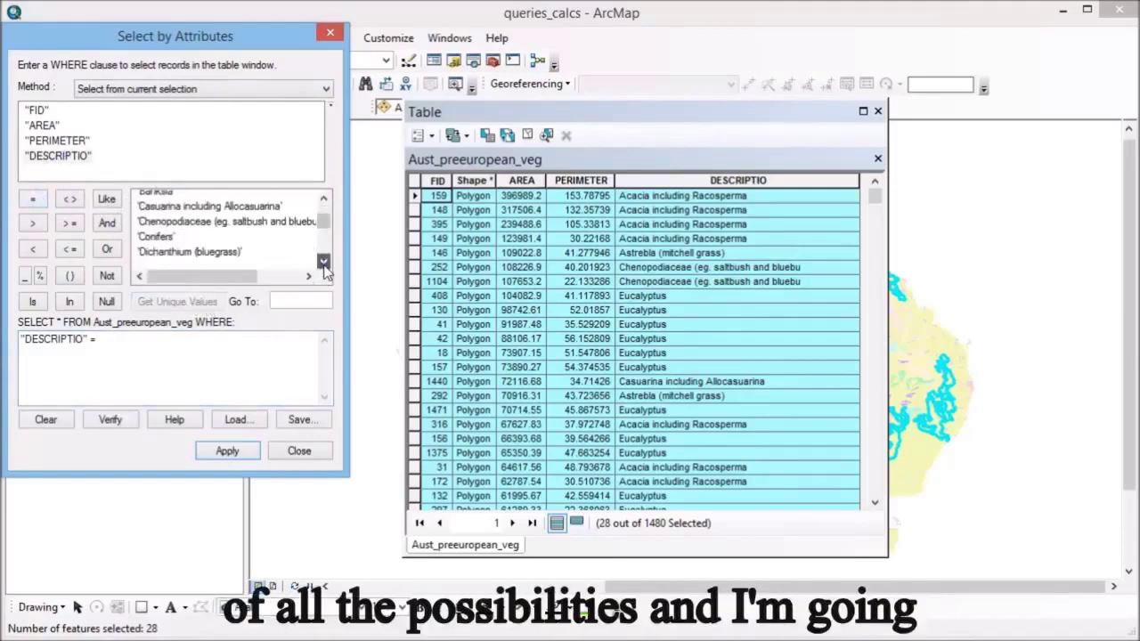
{"action": "left_click", "coordinate": [323, 261]}
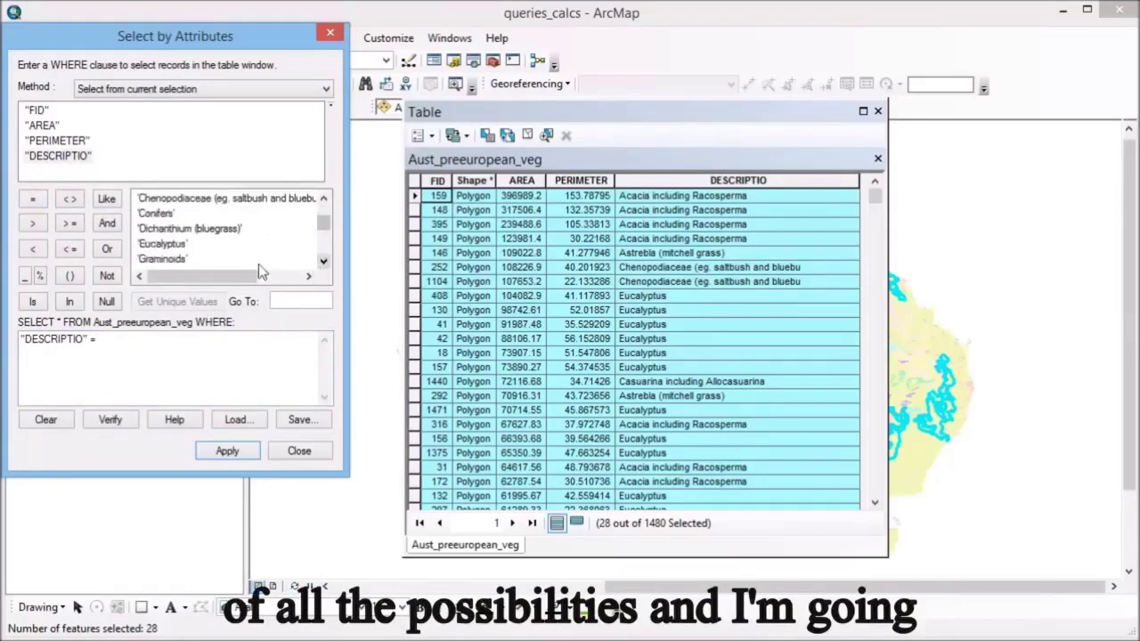
{"action": "double_click", "coordinate": [151, 244]}
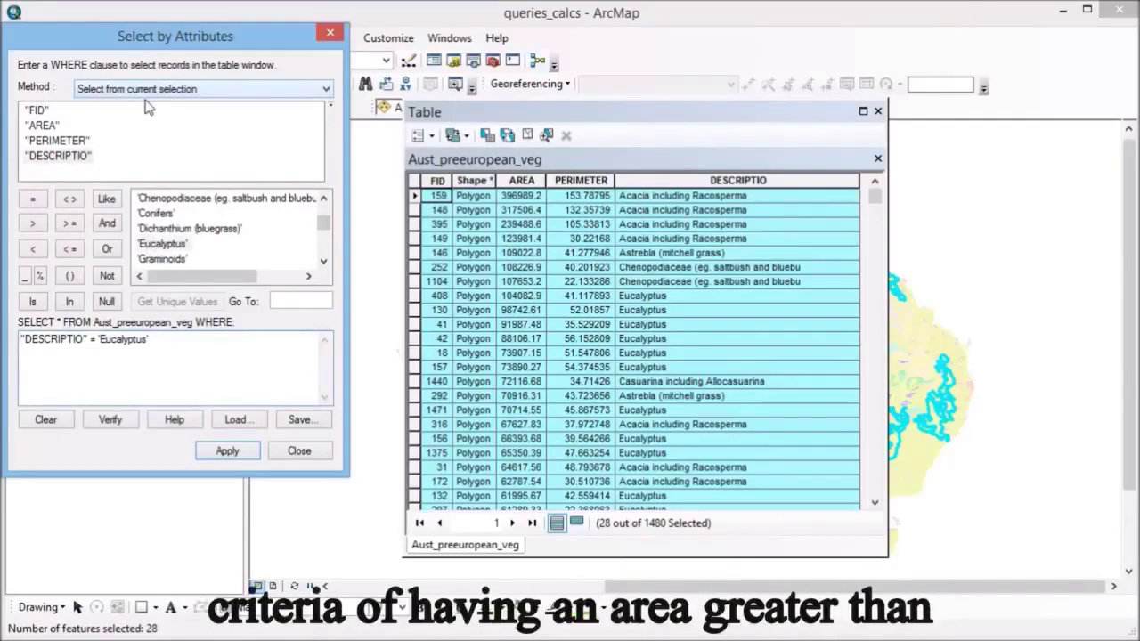
{"action": "left_click", "coordinate": [228, 452]}
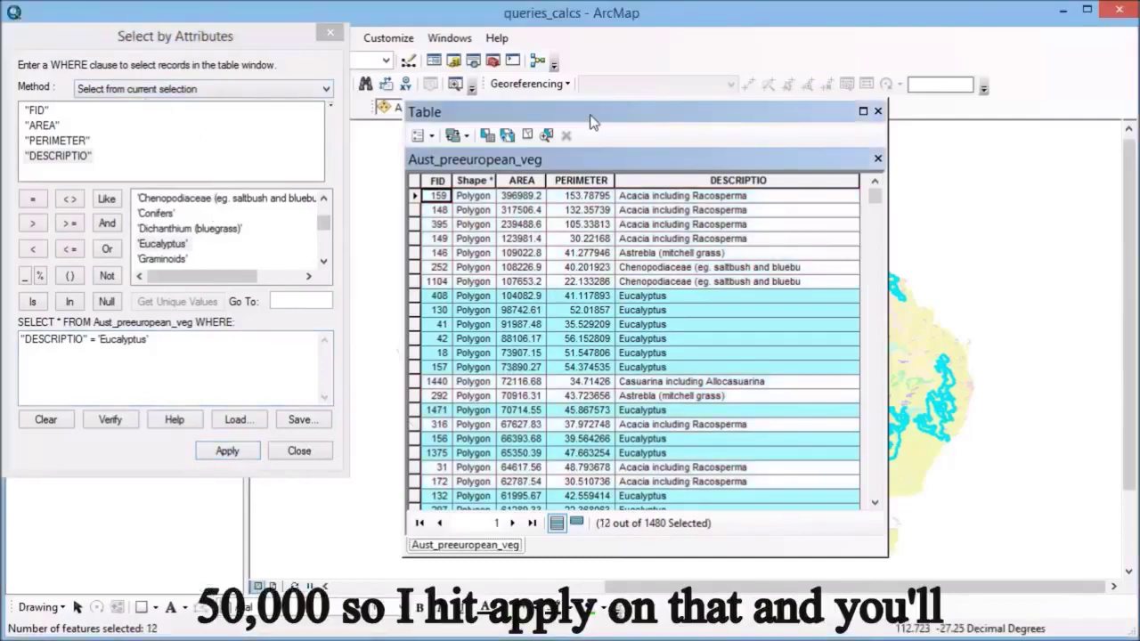
{"action": "left_click_drag", "start_coordinate": [589, 115], "coordinate": [226, 108]}
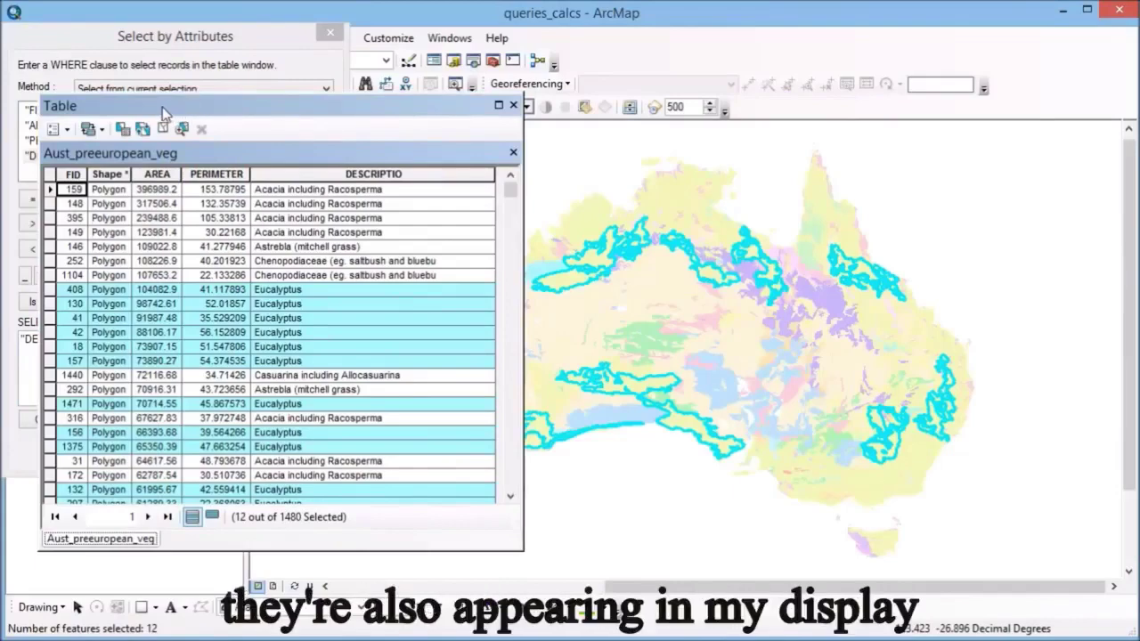
{"action": "left_click_drag", "start_coordinate": [163, 109], "coordinate": [620, 109]}
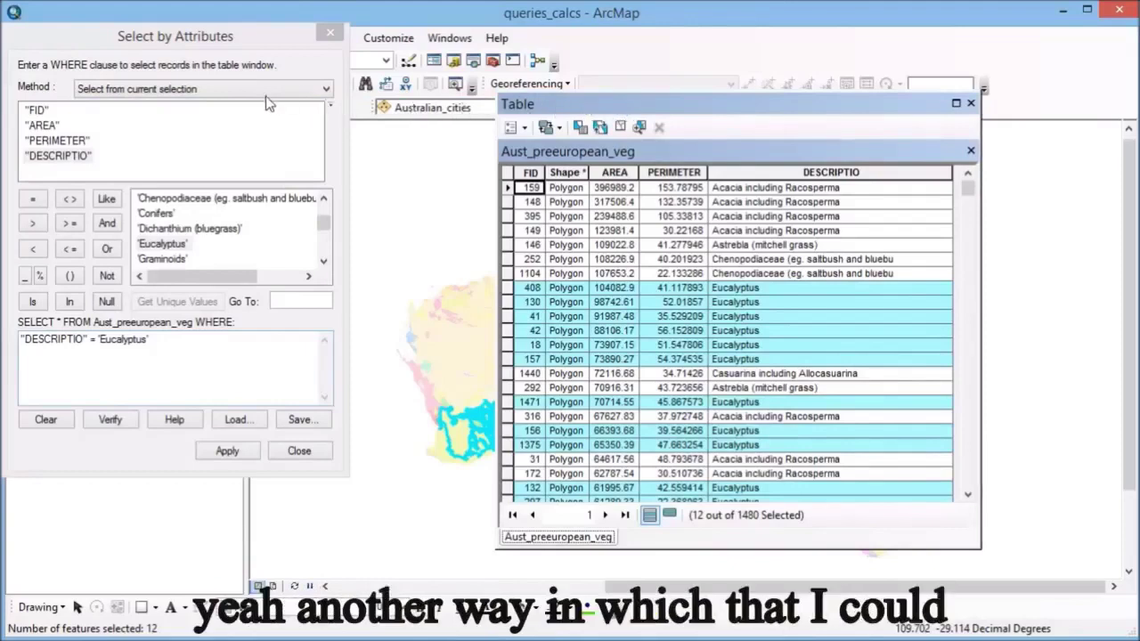
Switch to Create a new selection and extend the expression with AND "AREA" > 50000
{"action": "left_click", "coordinate": [224, 91]}
{"action": "left_click", "coordinate": [225, 91]}
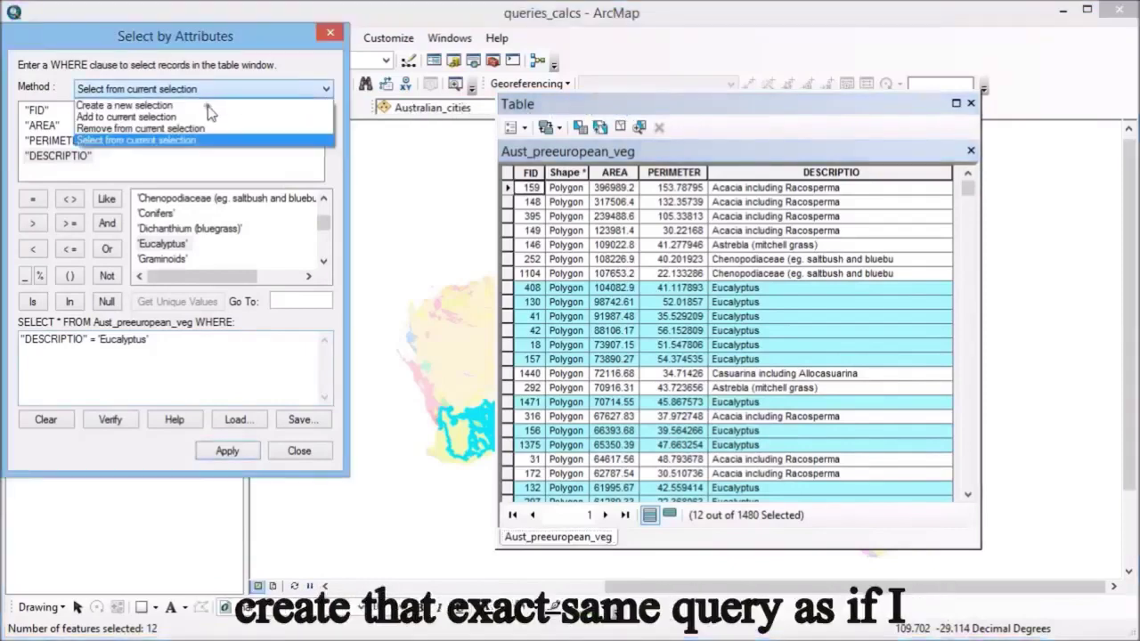
{"action": "left_click", "coordinate": [208, 102]}
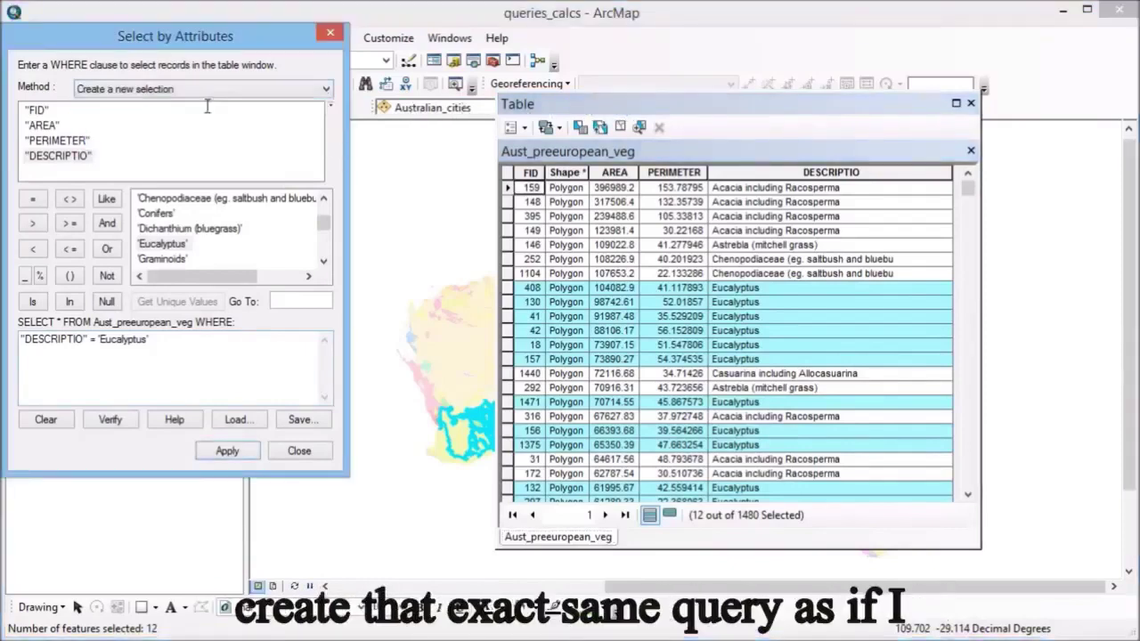
{"action": "left_click", "coordinate": [172, 343]}
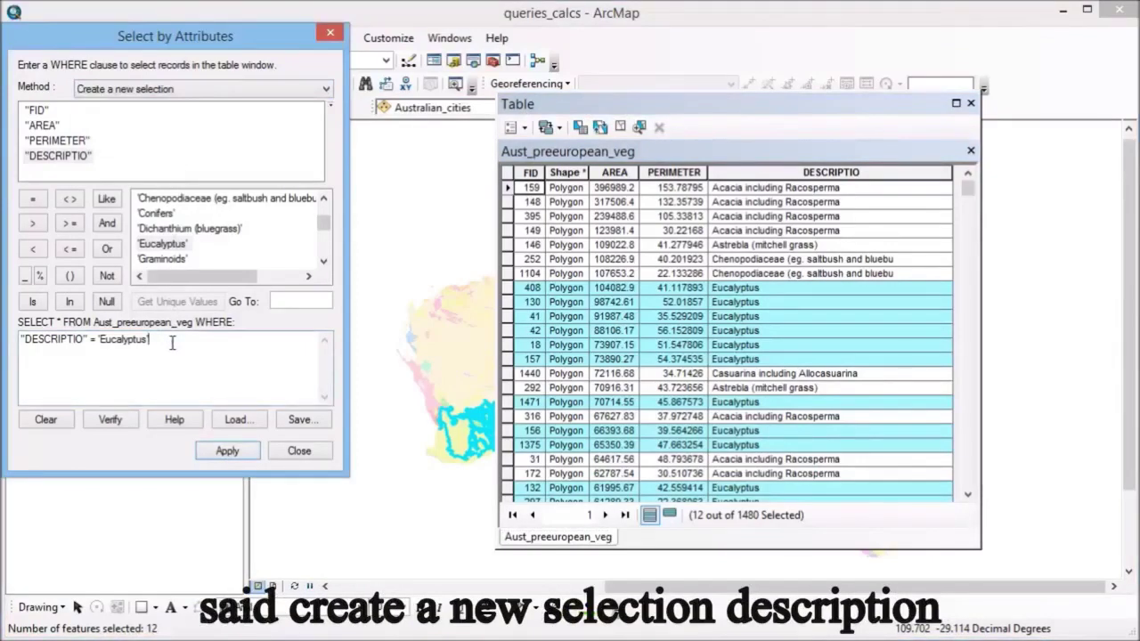
{"action": "left_click", "coordinate": [107, 223]}
{"action": "double_click", "coordinate": [42, 126]}
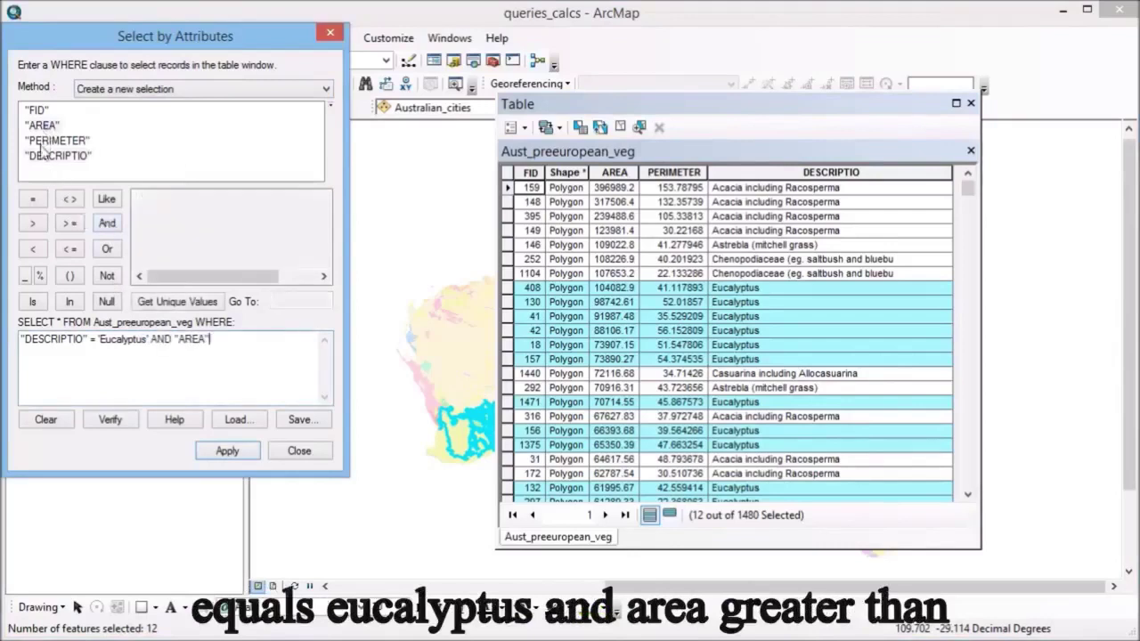
{"action": "left_click", "coordinate": [35, 224]}
{"action": "type", "text": "50000"}
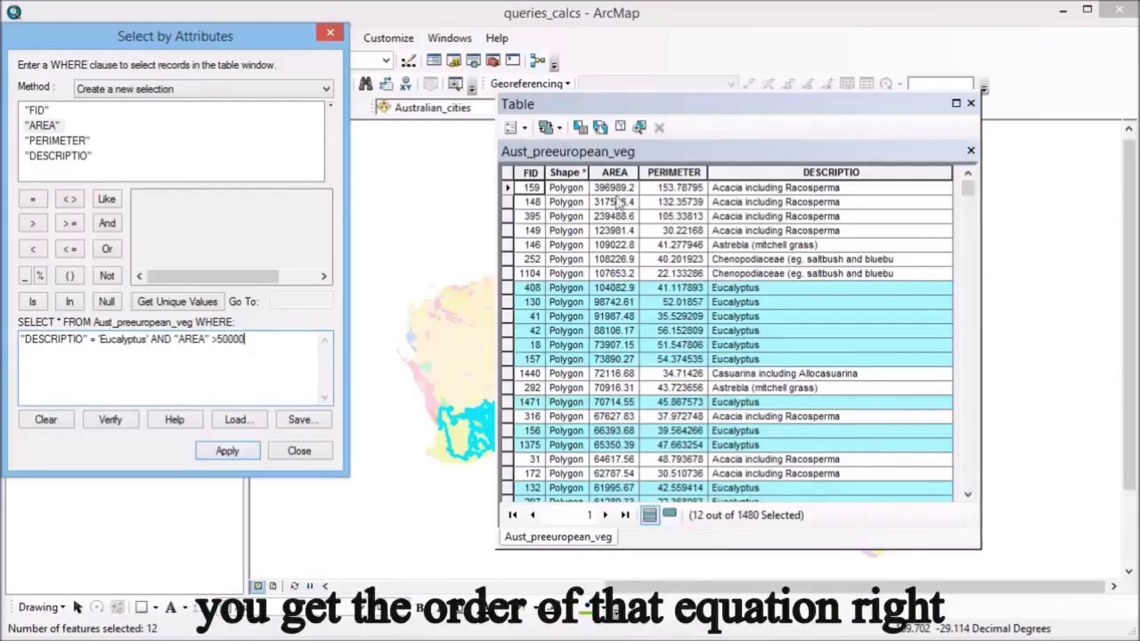
Clear the 12-polygon Eucalyptus selection and erase the WHERE clause text
{"action": "left_click", "coordinate": [630, 130]}
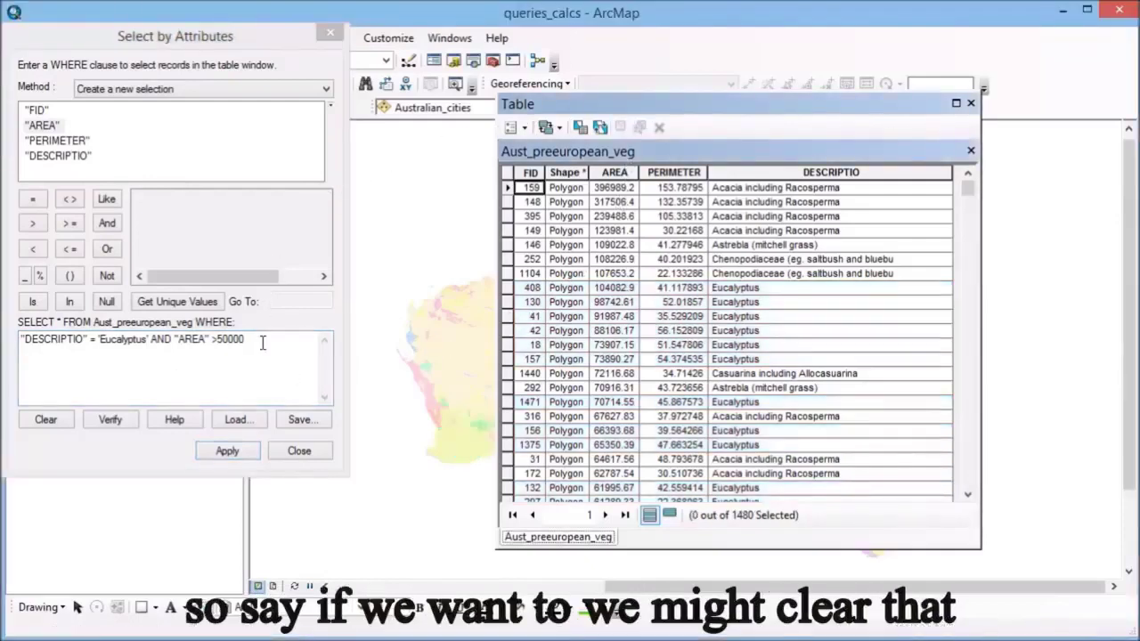
{"action": "left_click_drag", "start_coordinate": [248, 339], "coordinate": [20, 339]}
{"action": "key", "text": "Delete"}
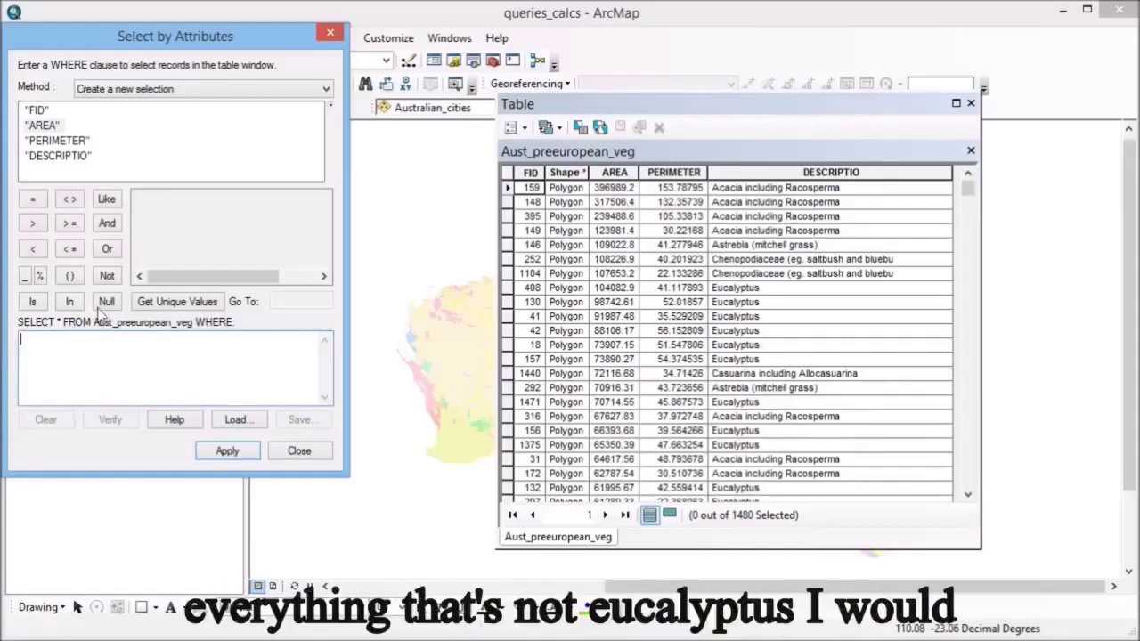
Apply the query NOT "DESCRIPTIO" = 'Eucalyptus', selecting 807 of 1480 polygons
{"action": "left_click", "coordinate": [107, 277]}
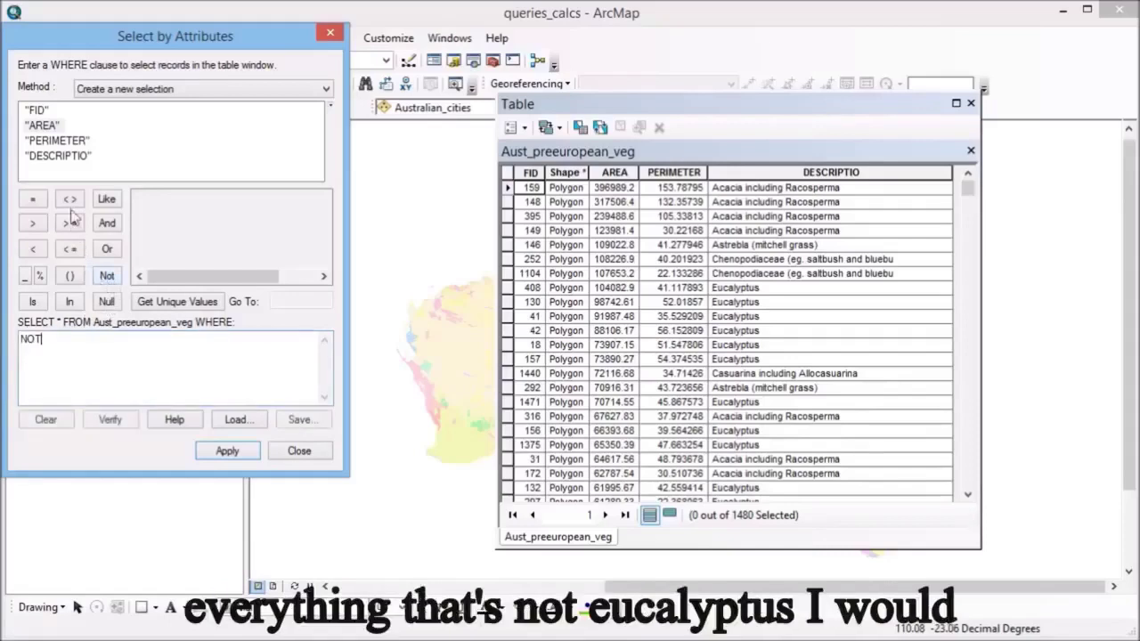
{"action": "double_click", "coordinate": [71, 159]}
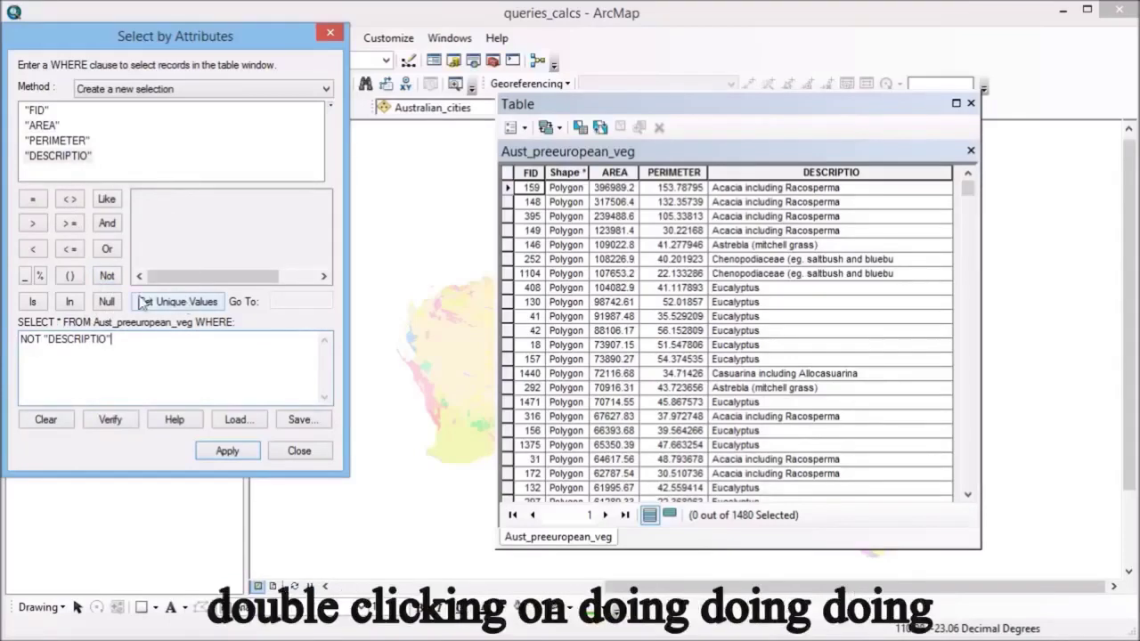
{"action": "left_click", "coordinate": [33, 202]}
{"action": "left_click", "coordinate": [204, 304]}
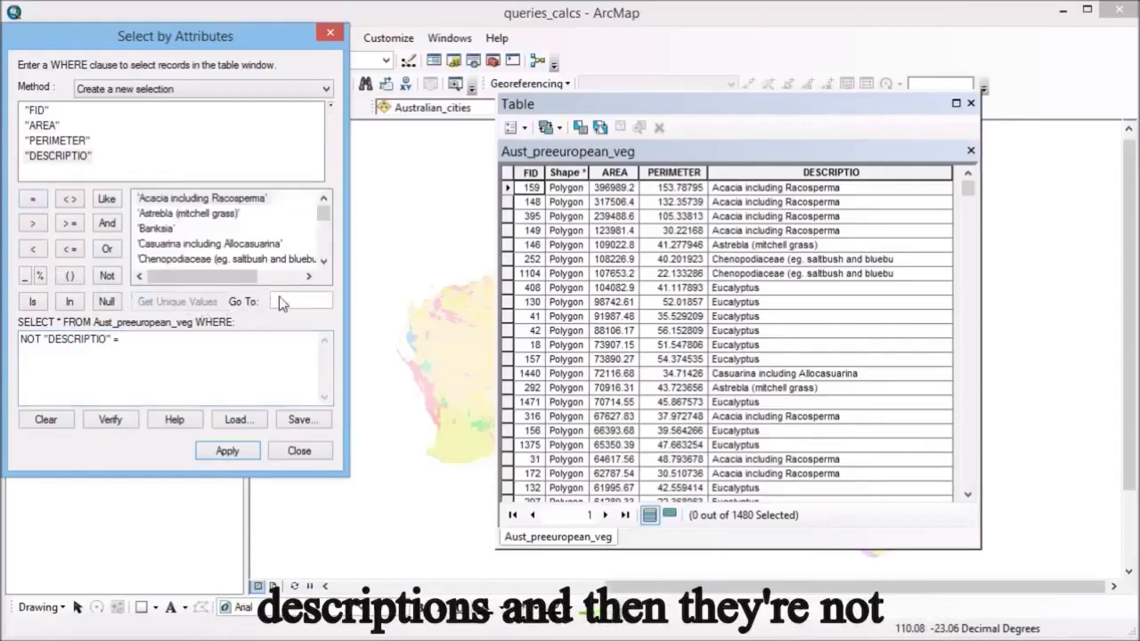
{"action": "left_click", "coordinate": [325, 262]}
{"action": "left_click", "coordinate": [324, 262]}
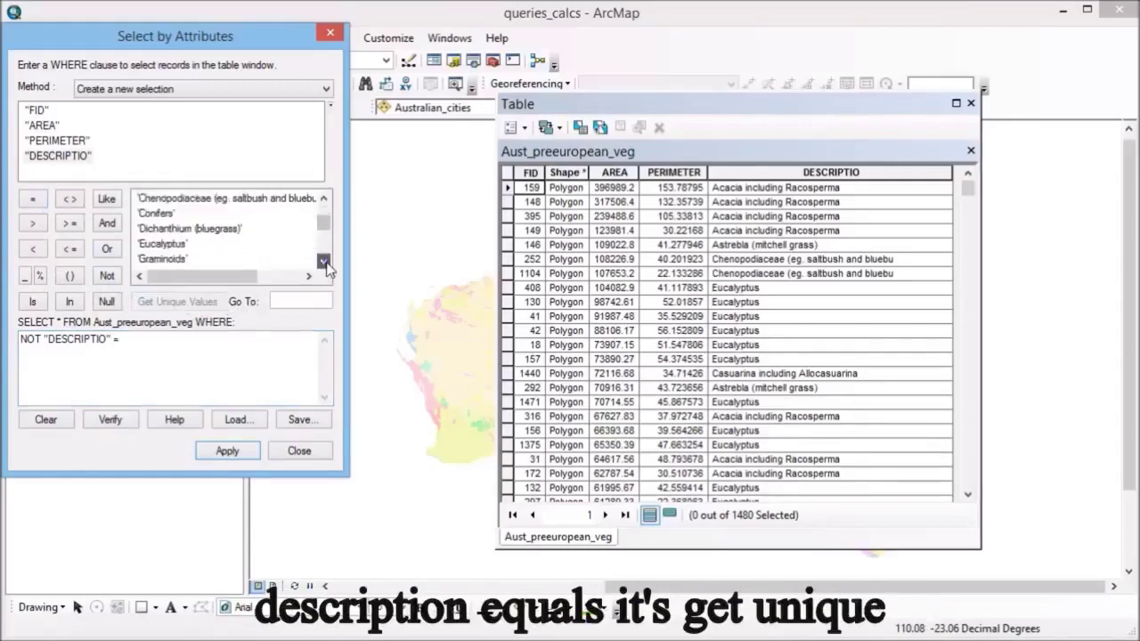
{"action": "double_click", "coordinate": [163, 245]}
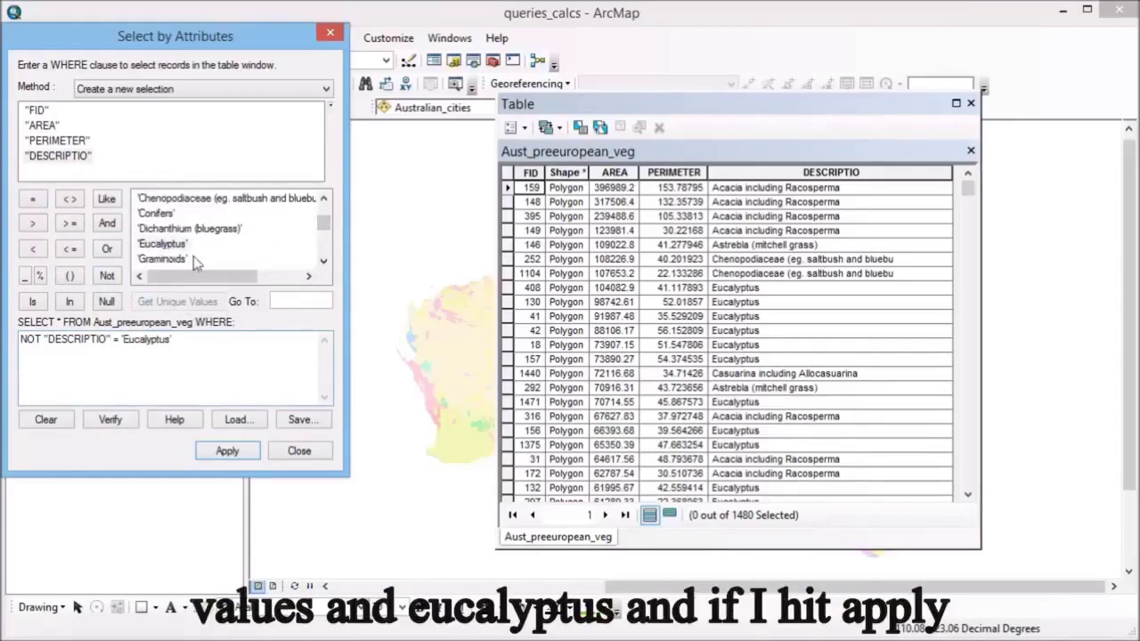
{"action": "left_click", "coordinate": [227, 451]}
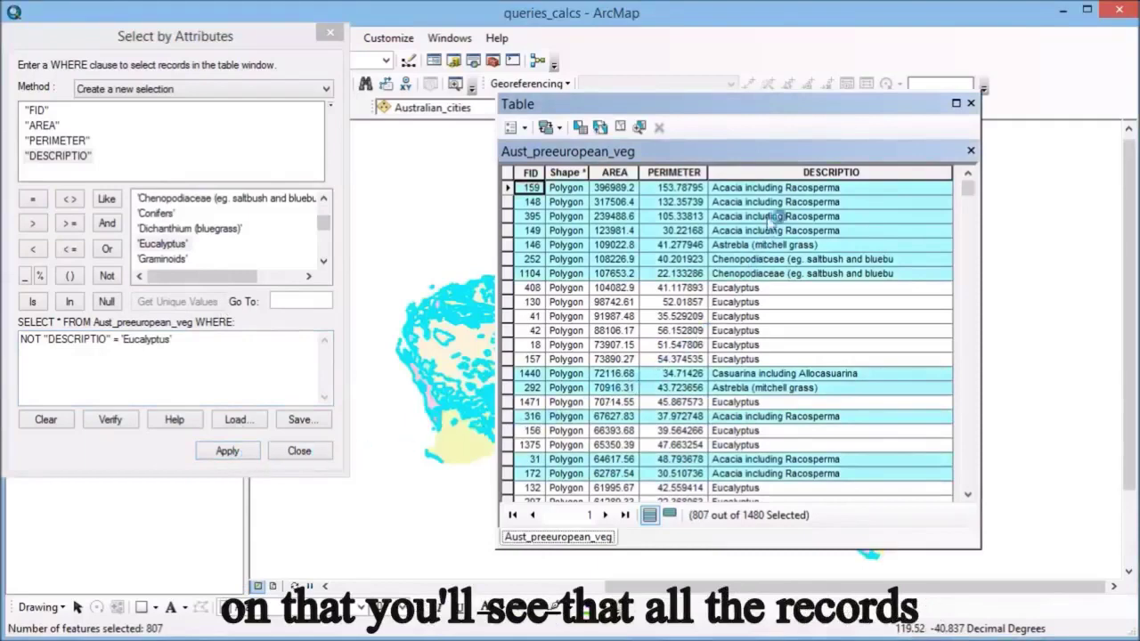
Shift the attribute table left so the 807 selected non-Eucalyptus polygons are visible
{"action": "left_click_drag", "start_coordinate": [787, 107], "coordinate": [691, 89]}
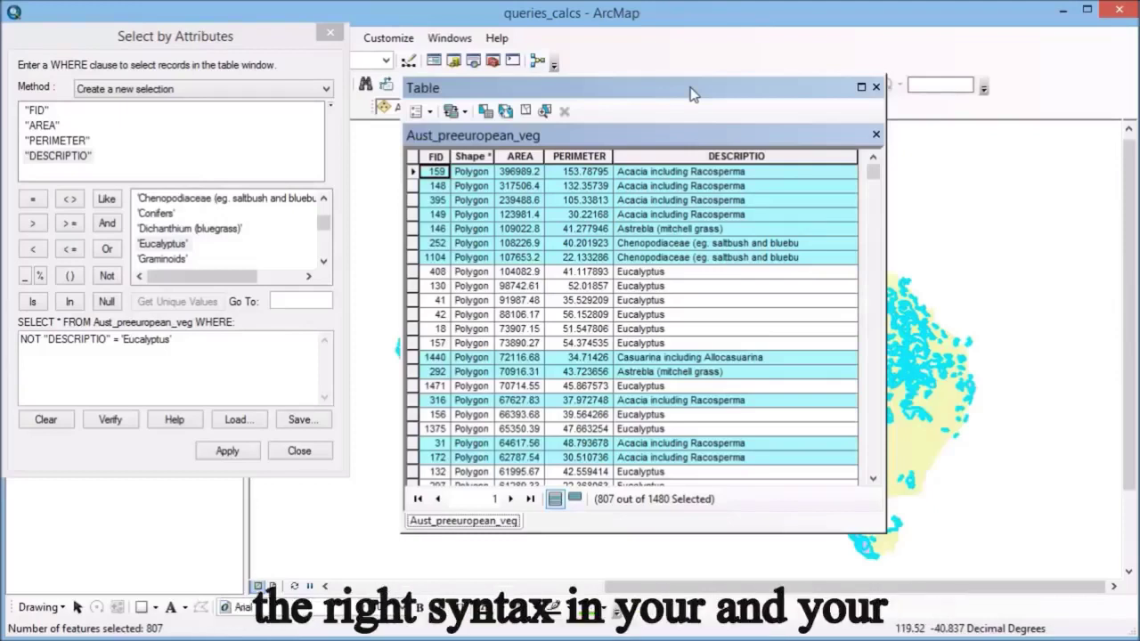
Close the vegetation table and query, leaving the TNC_Terrestrial_Ecoregions_Aust table with its 8 biome records
{"action": "left_click", "coordinate": [876, 87]}
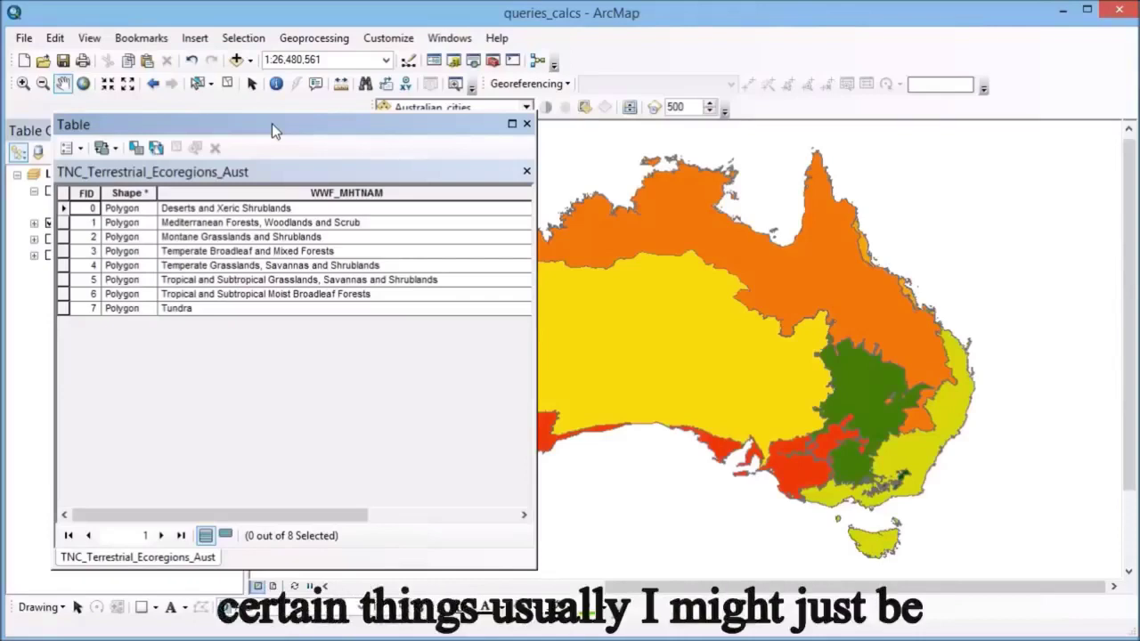
Open Select By Attributes for the ecoregions table and arrange the dialog so the table and map stay visible
{"action": "left_click", "coordinate": [80, 149]}
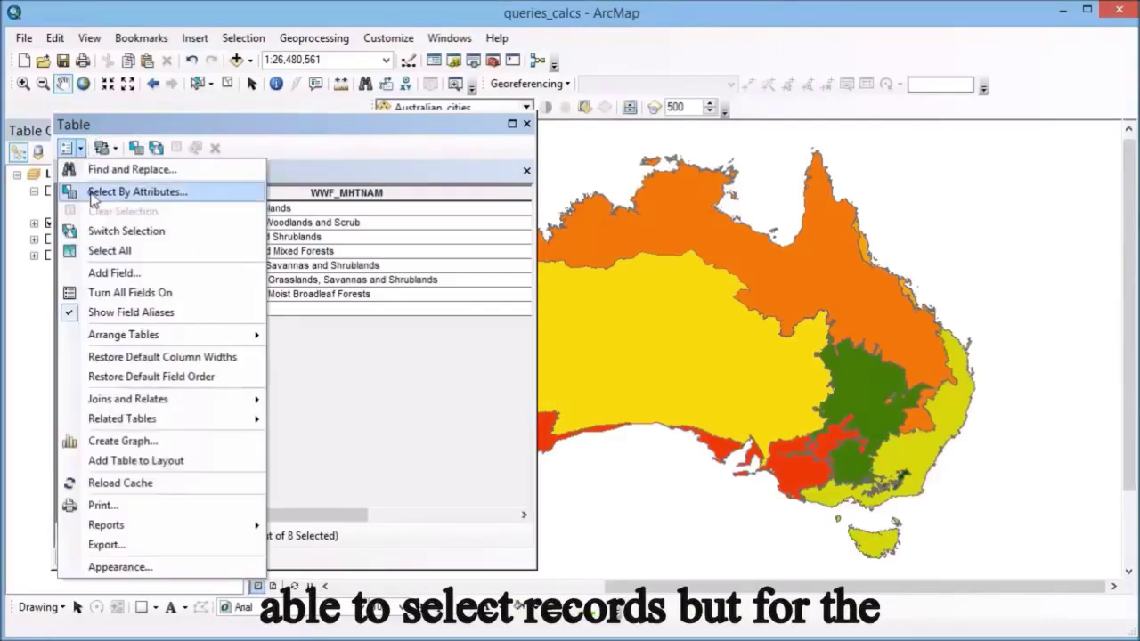
{"action": "left_click", "coordinate": [93, 194]}
{"action": "left_click_drag", "start_coordinate": [89, 45], "coordinate": [605, 166]}
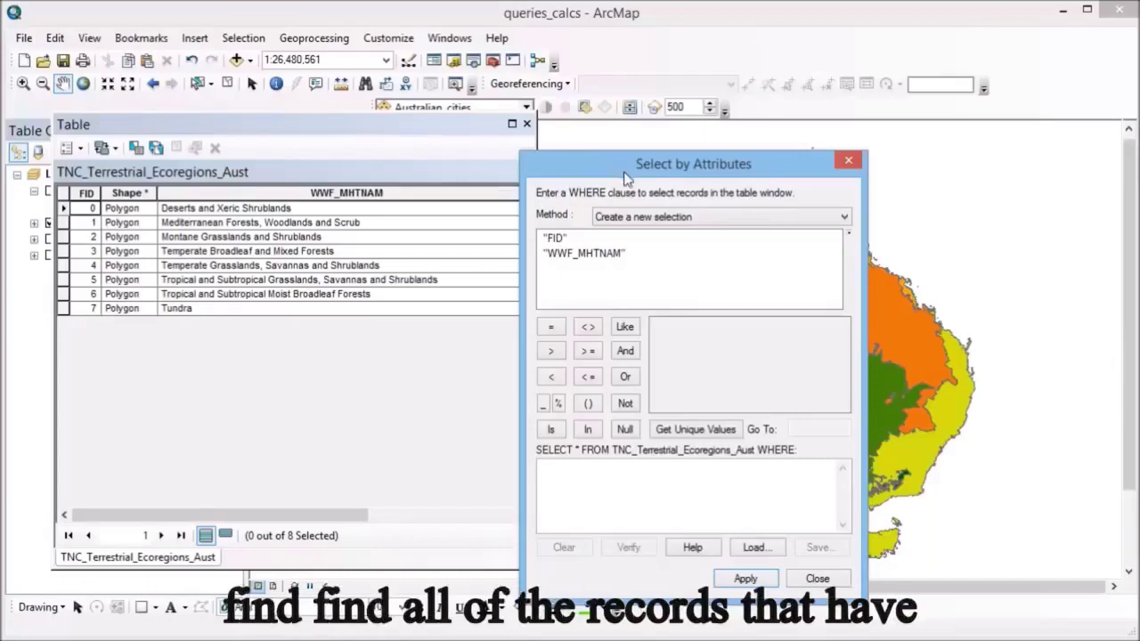
{"action": "left_click_drag", "start_coordinate": [627, 178], "coordinate": [415, 139]}
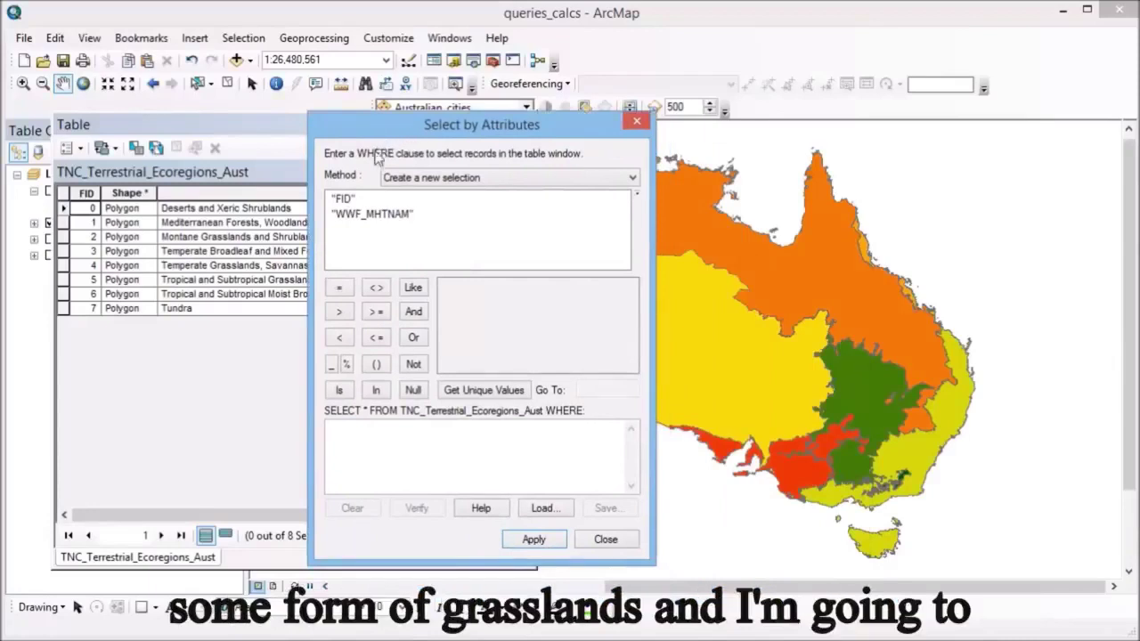
Build the expression "WWF_MHTNAM" LIKE '%Grass%' in the query's WHERE box
{"action": "double_click", "coordinate": [362, 221]}
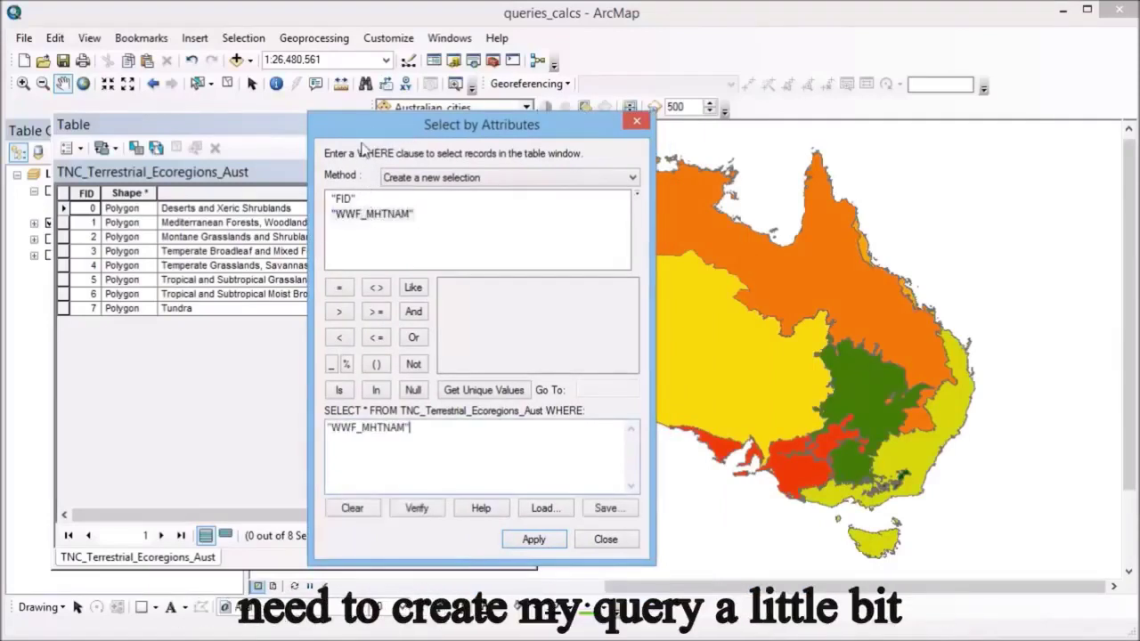
{"action": "left_click_drag", "start_coordinate": [366, 124], "coordinate": [508, 143]}
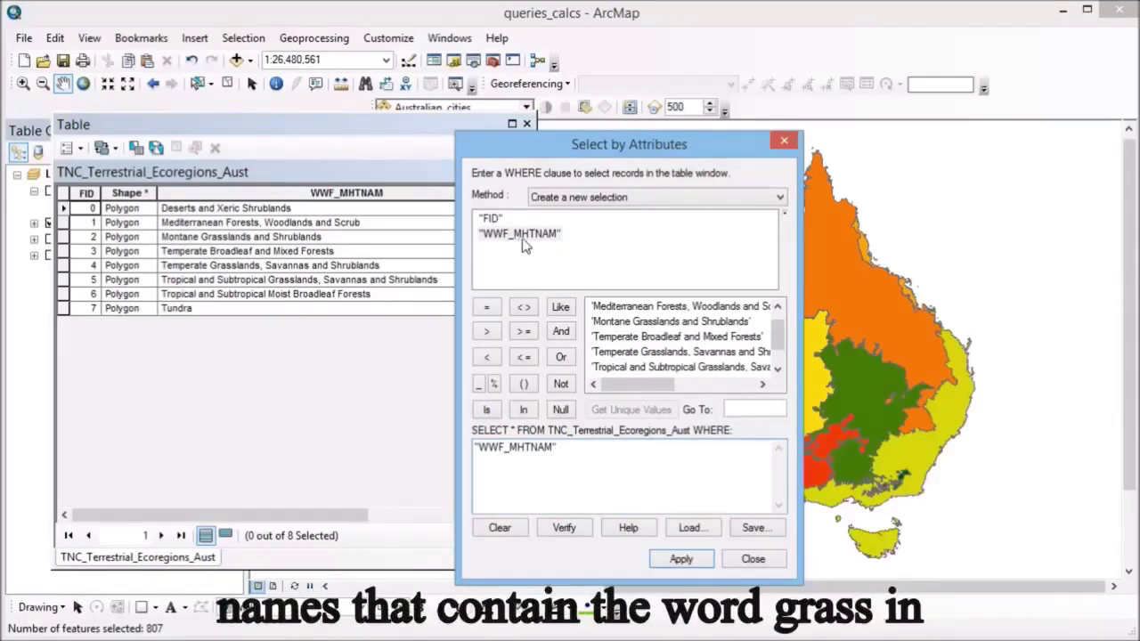
{"action": "left_click", "coordinate": [561, 309]}
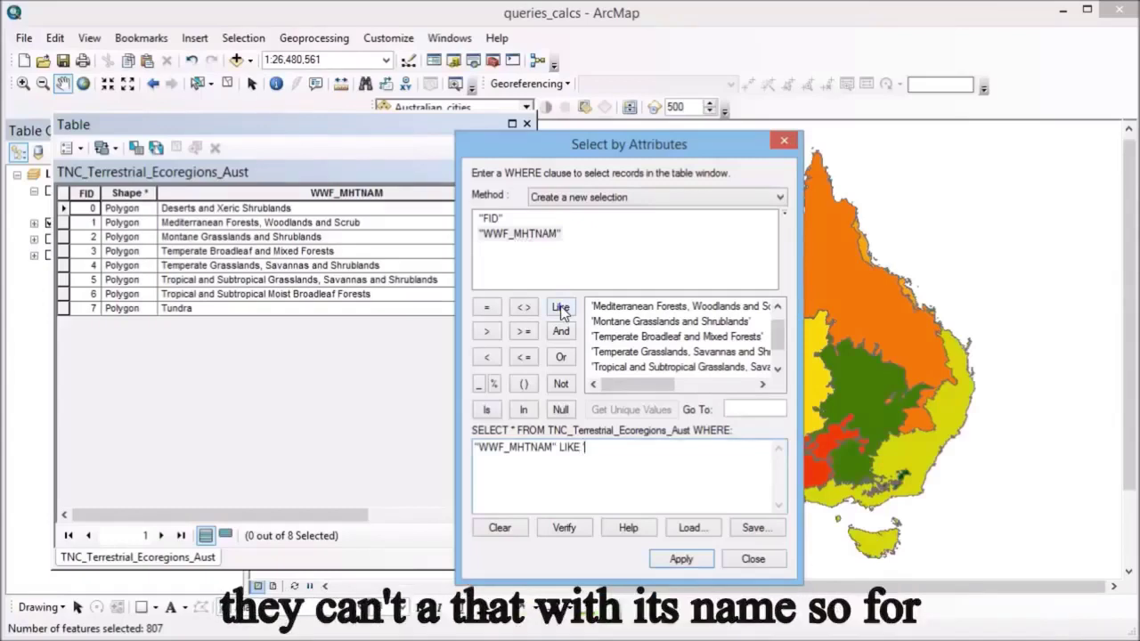
{"action": "type", "text": "'%"}
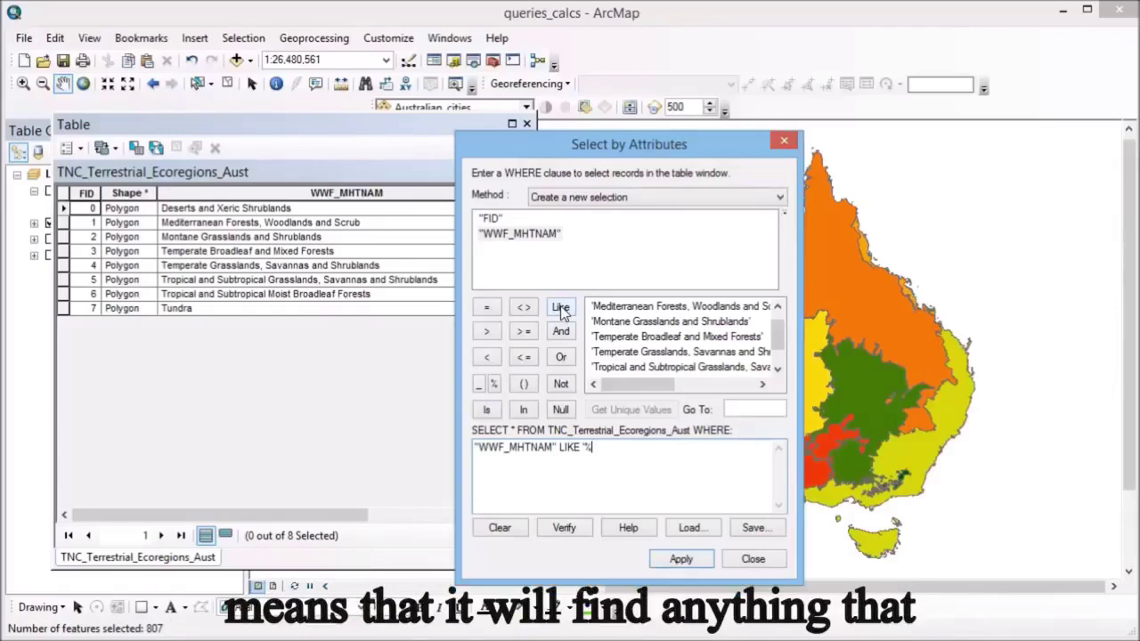
{"action": "type", "text": "Grass"}
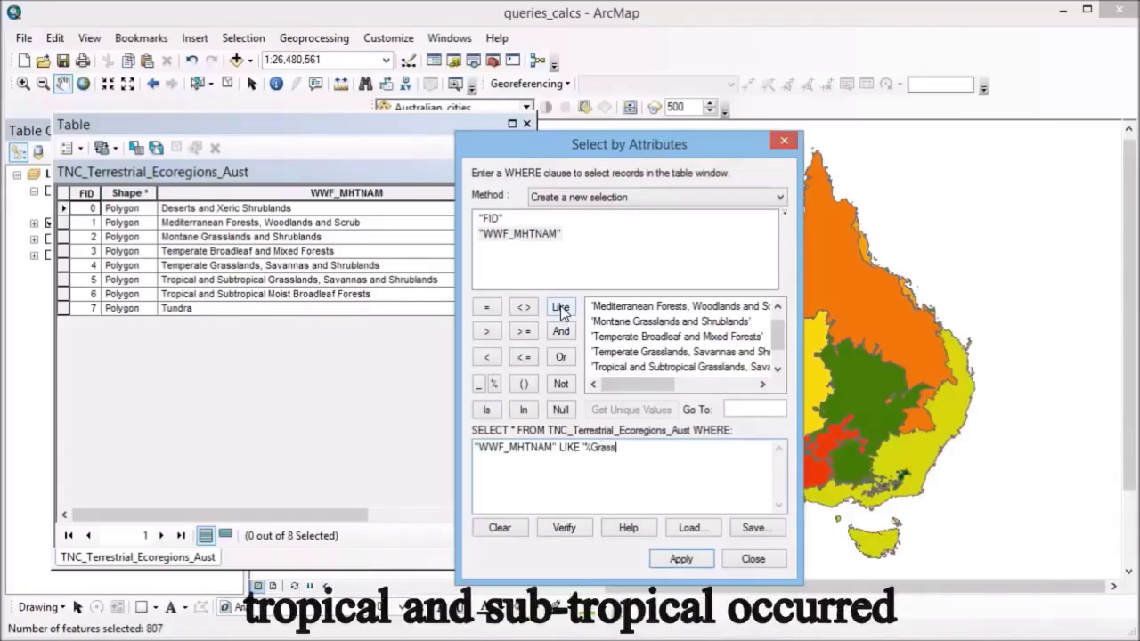
{"action": "type", "text": "%"}
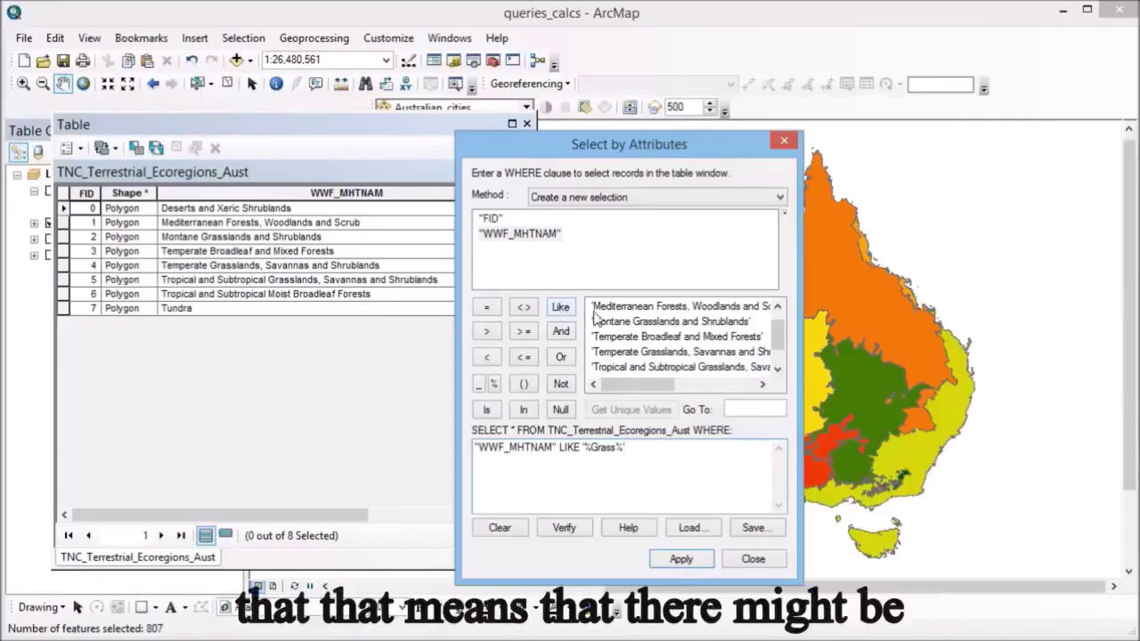
Apply the LIKE '%Grass%' query, selecting the 3 grassland biomes out of 8 ecoregions
{"action": "left_click", "coordinate": [680, 559]}
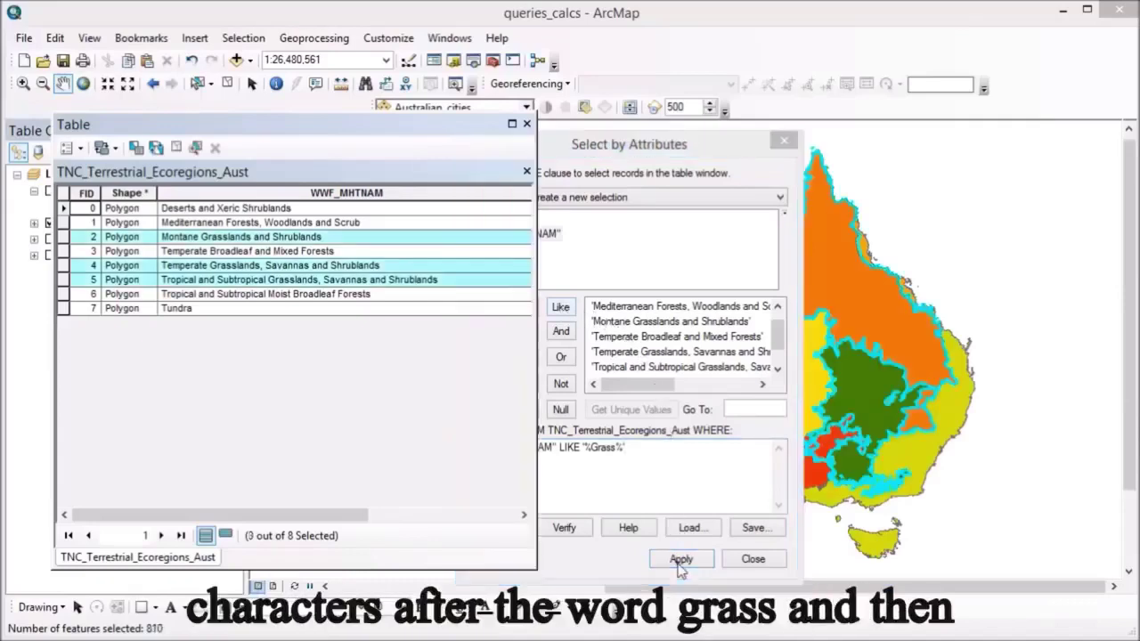